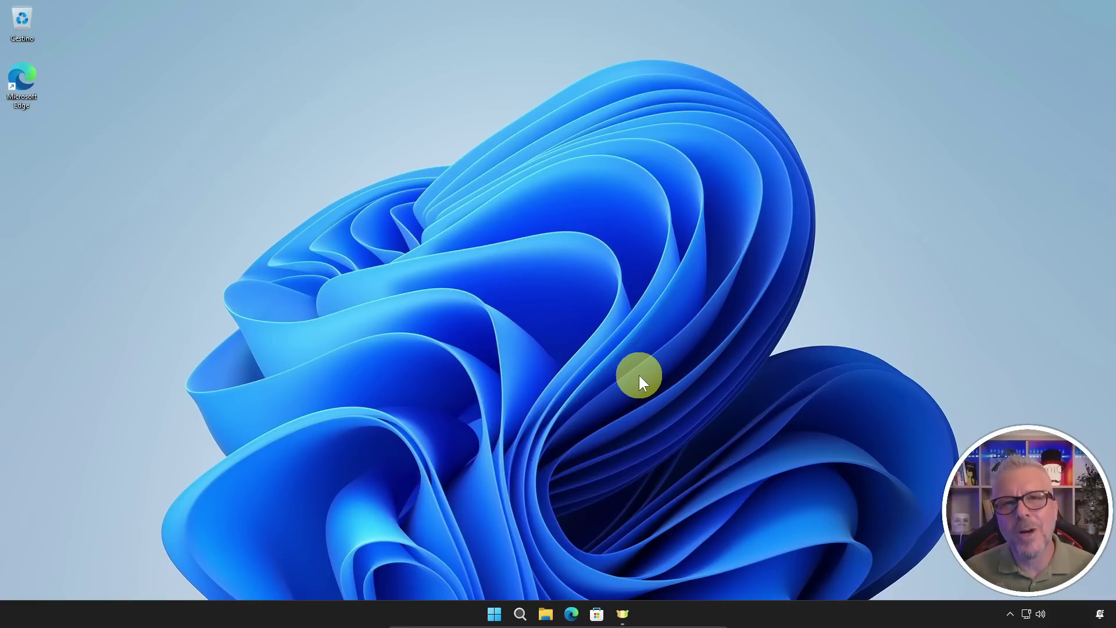
# Step: Open Microsoft Edge and search Google for "gentiluomo digitale"
pyautogui.doubleClick(23, 84)
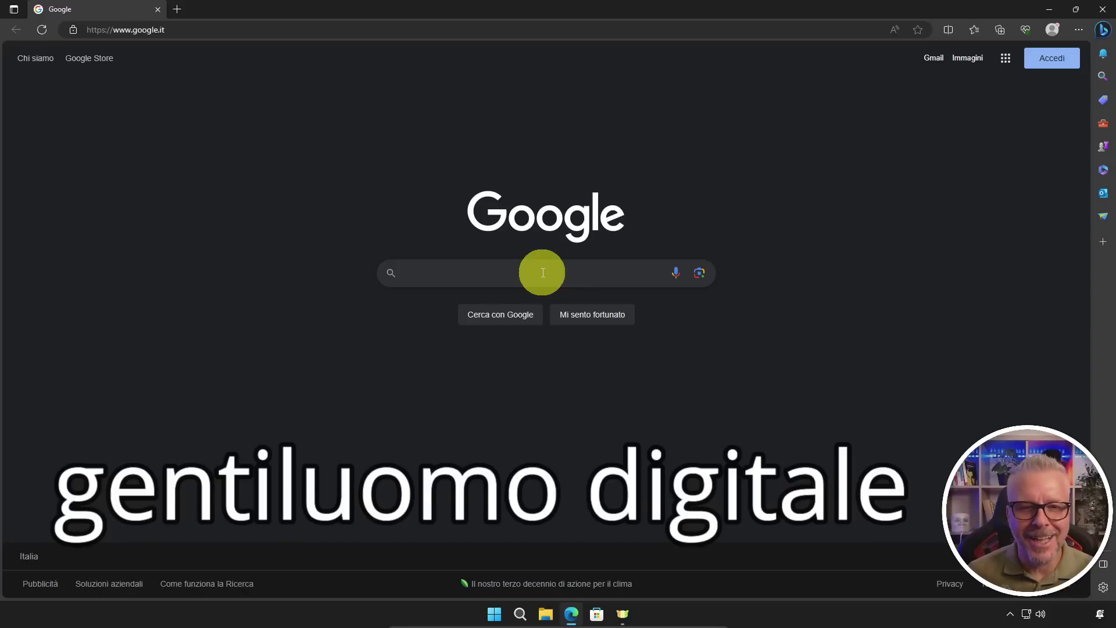
pyautogui.click(543, 272)
pyautogui.write('gentil')
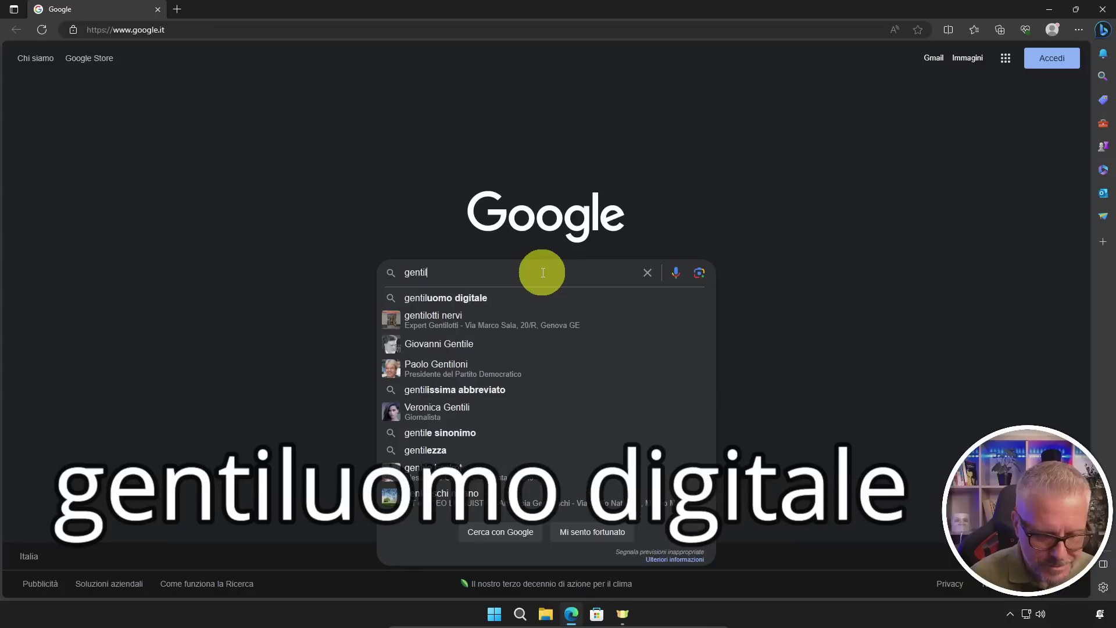
pyautogui.write('uomo digitale')
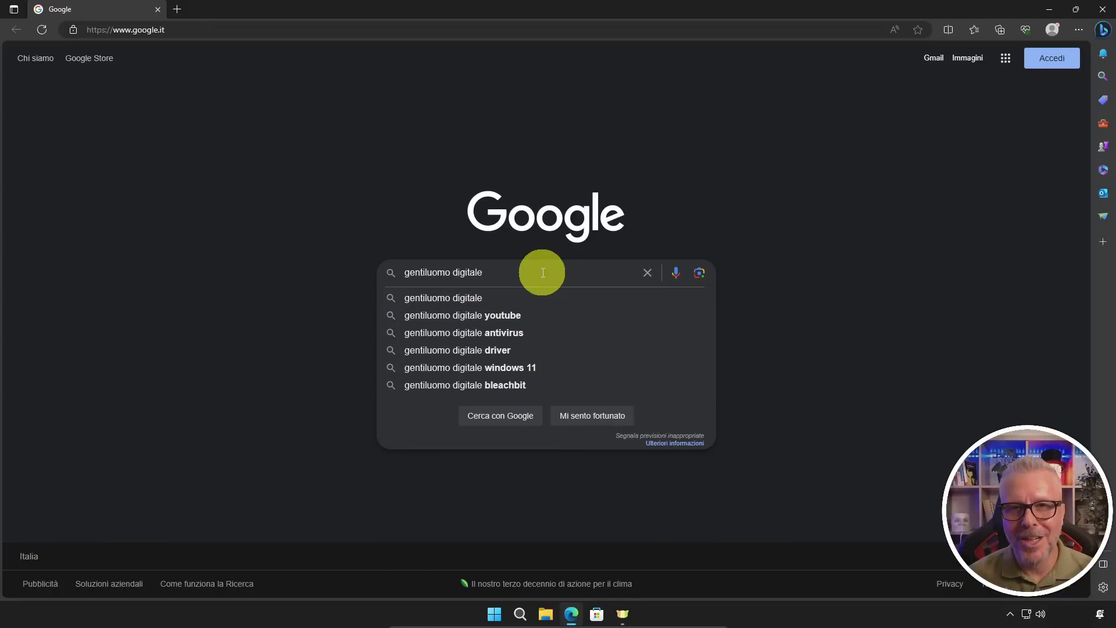
pyautogui.press('Return')
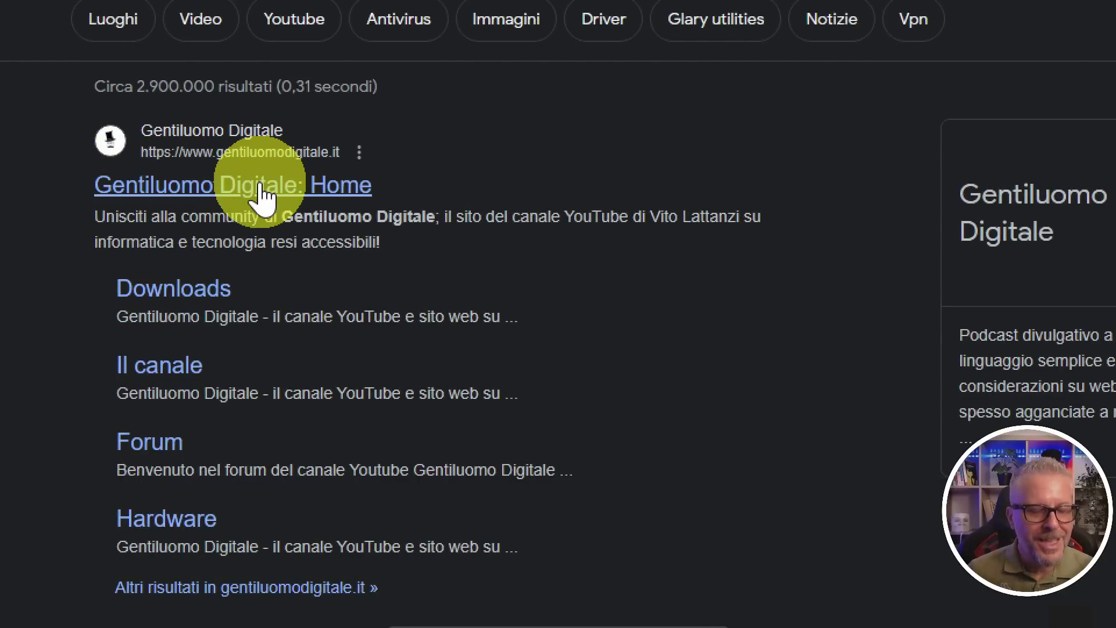
# Step: Open the Gentiluomo Digitale website from the results, accept its cookies and go to the Downloads page
pyautogui.click(260, 186)
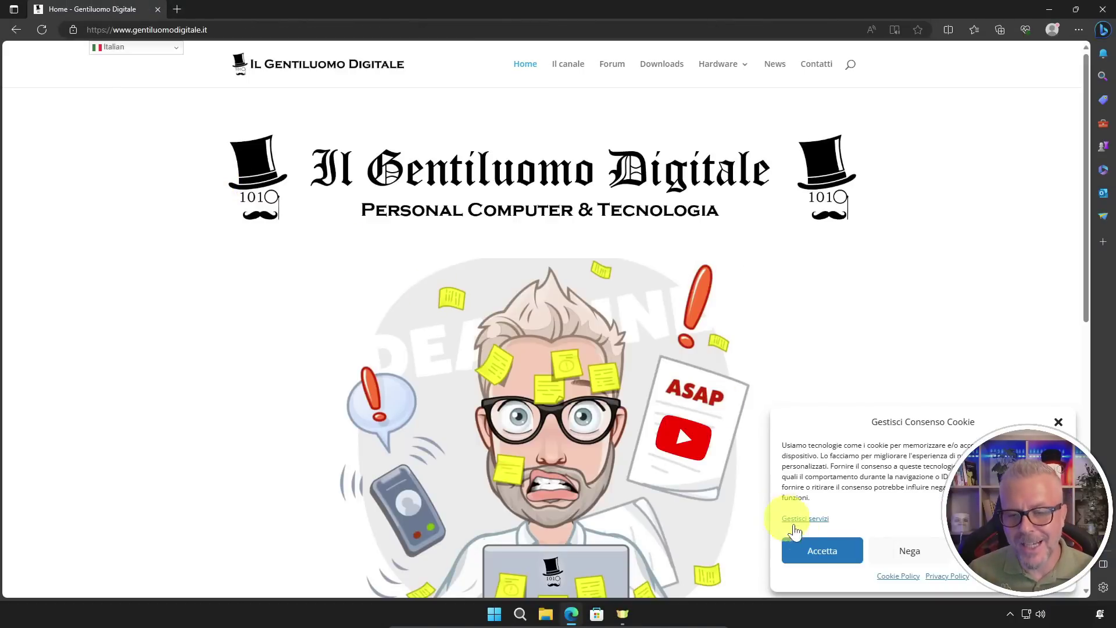
pyautogui.click(823, 551)
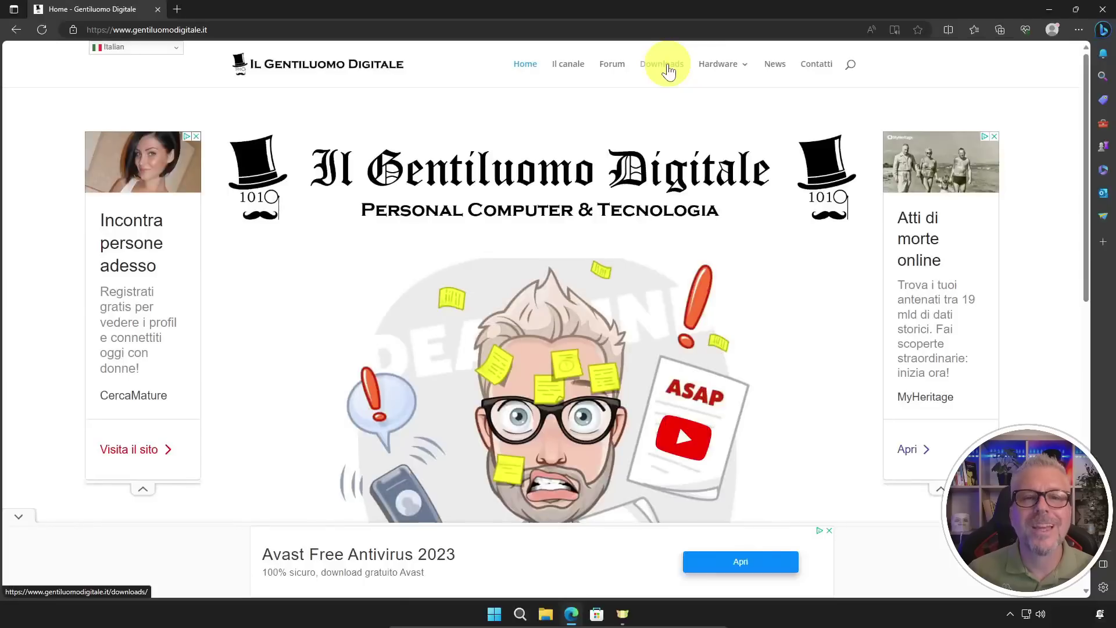
pyautogui.click(669, 81)
# Step: Download the Rectify 11 installer and choose to keep Rectify11Installer.exe anyway despite the SmartScreen warning
pyautogui.scroll(-7, 518, 227)
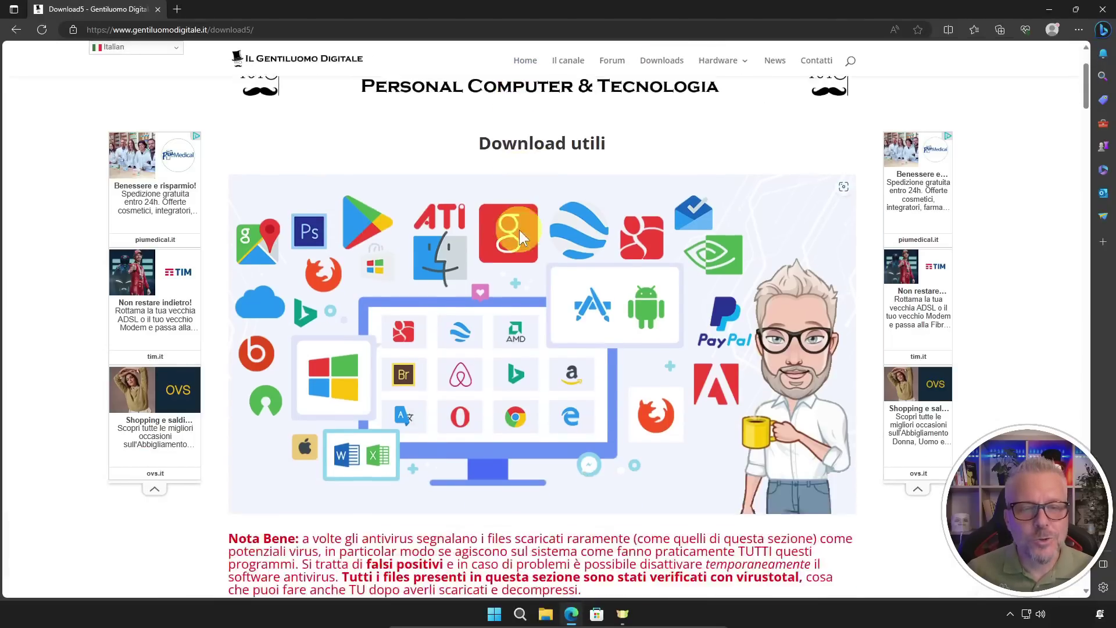
pyautogui.scroll(-2, 521, 239)
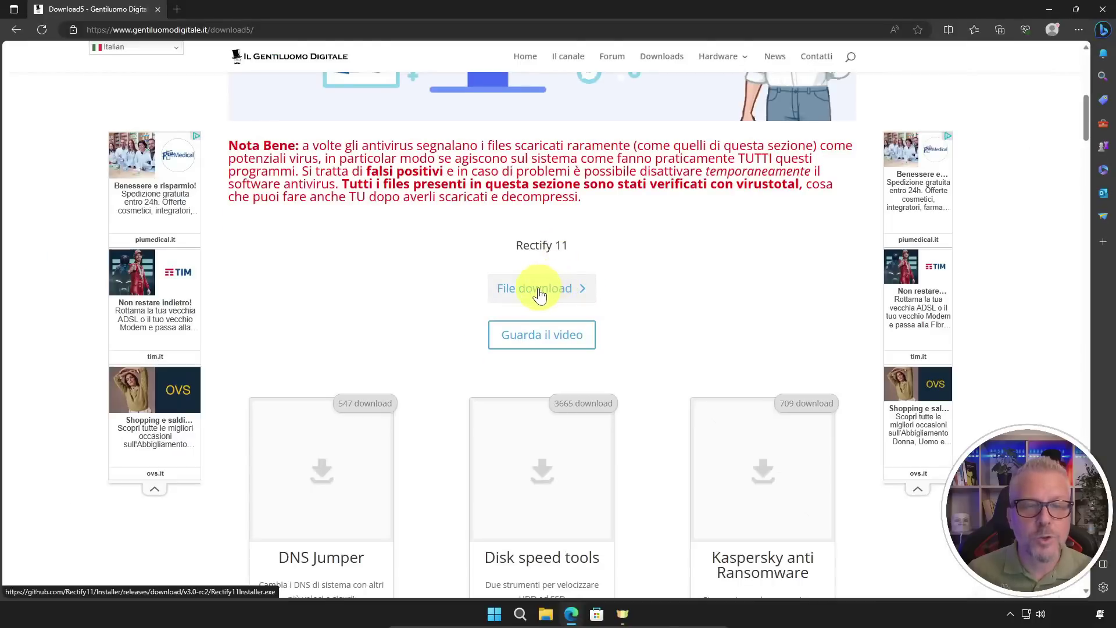
pyautogui.click(539, 295)
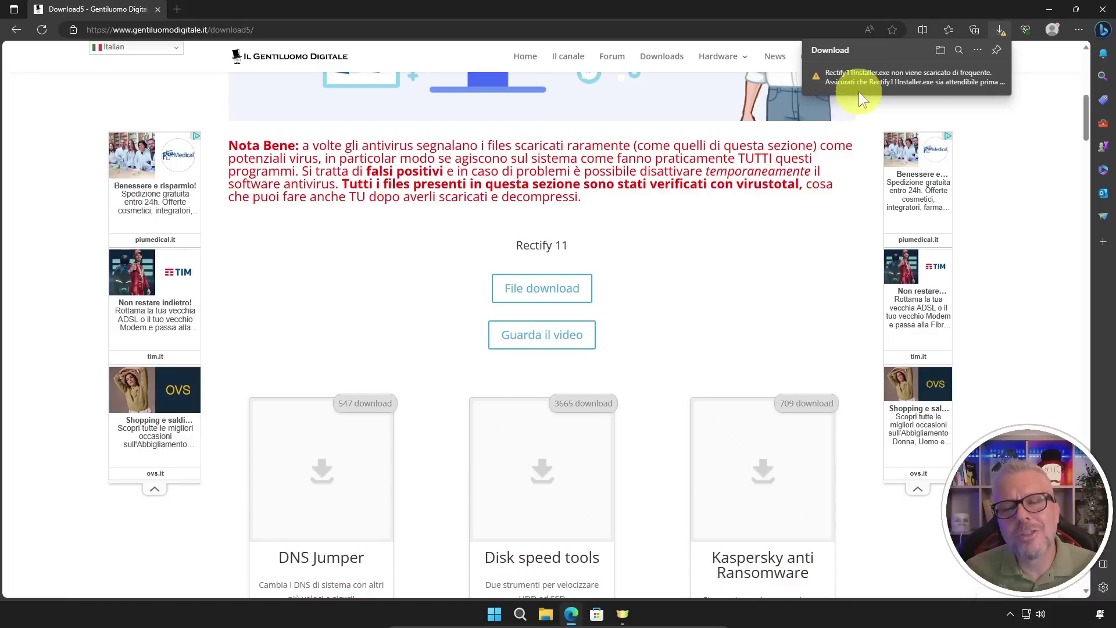
pyautogui.moveTo(858, 90)
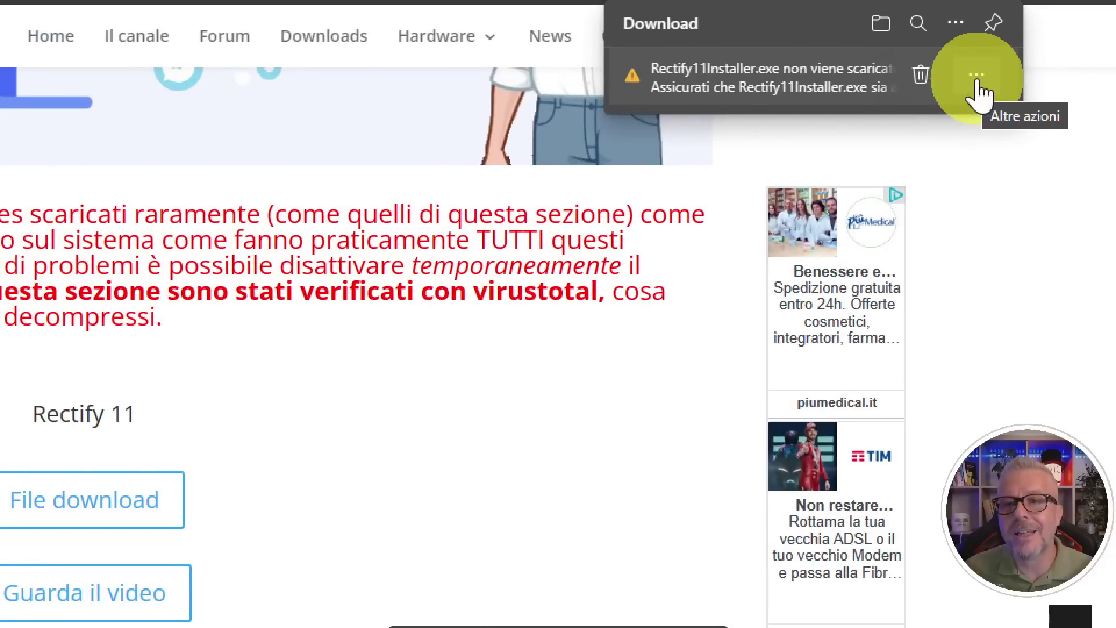
pyautogui.click(979, 87)
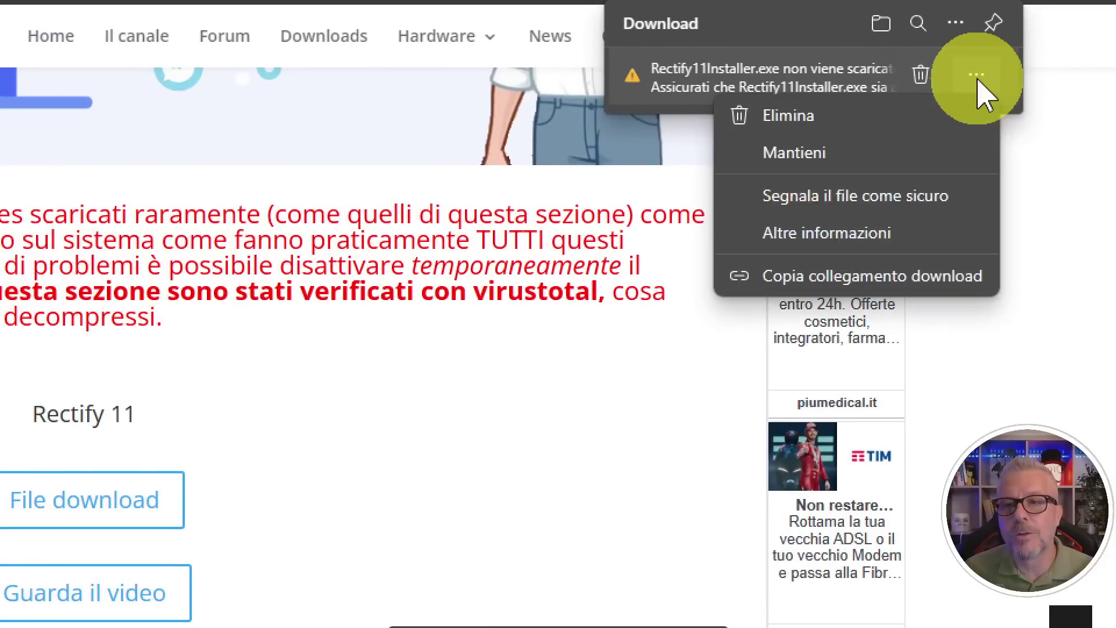
pyautogui.click(796, 156)
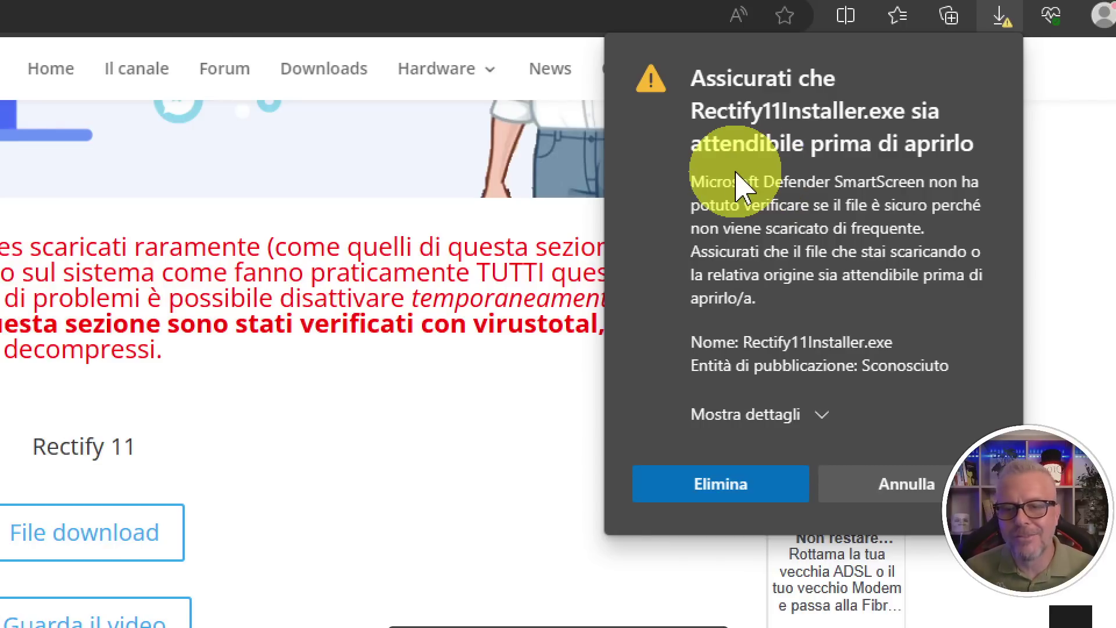
pyautogui.click(756, 416)
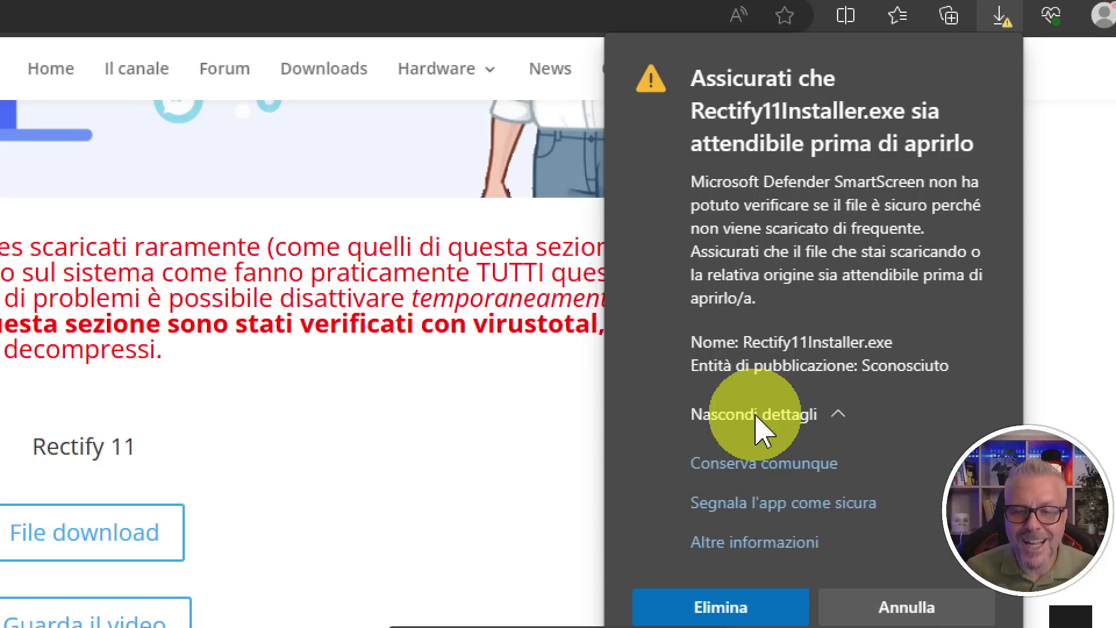
pyautogui.click(747, 472)
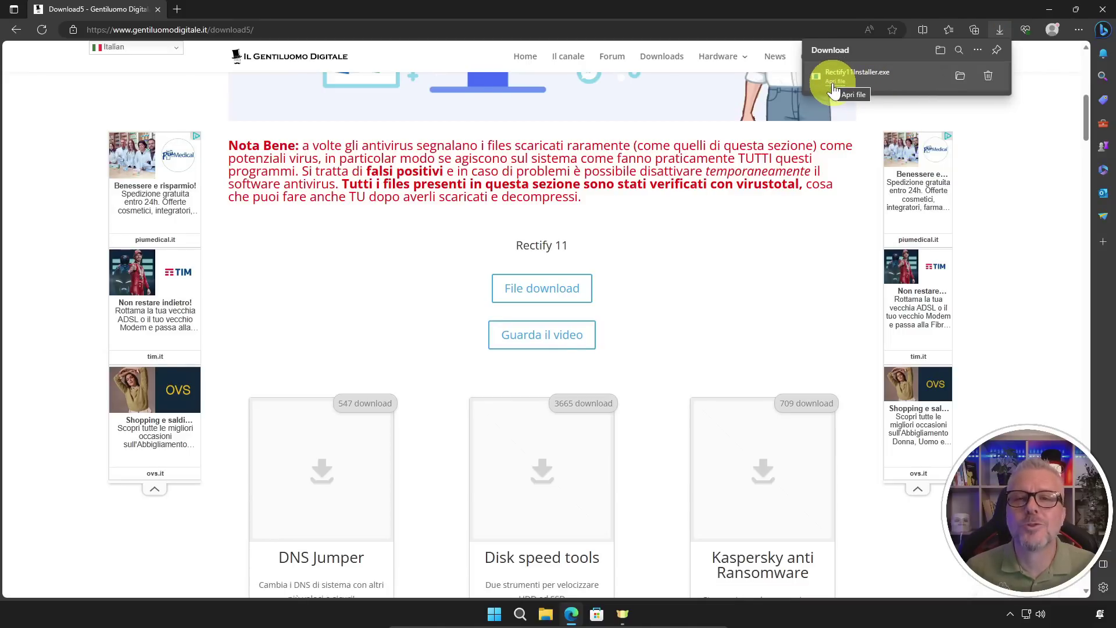
# Step: Run the downloaded Rectify11Installer.exe, allow it to make changes to the device, and close the browser
pyautogui.click(834, 84)
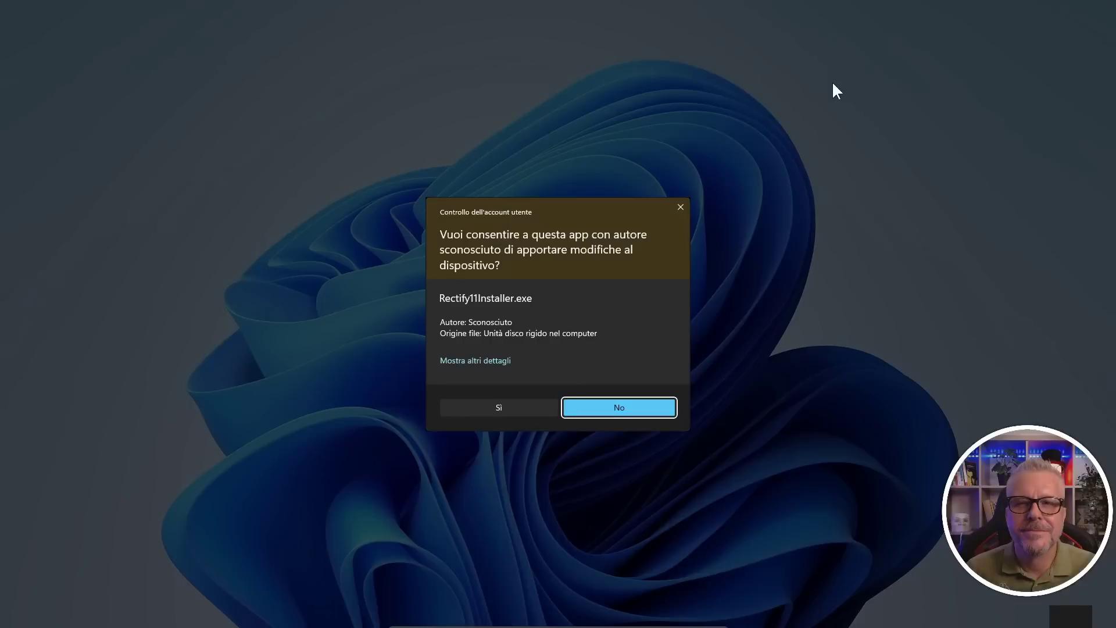
pyautogui.click(491, 408)
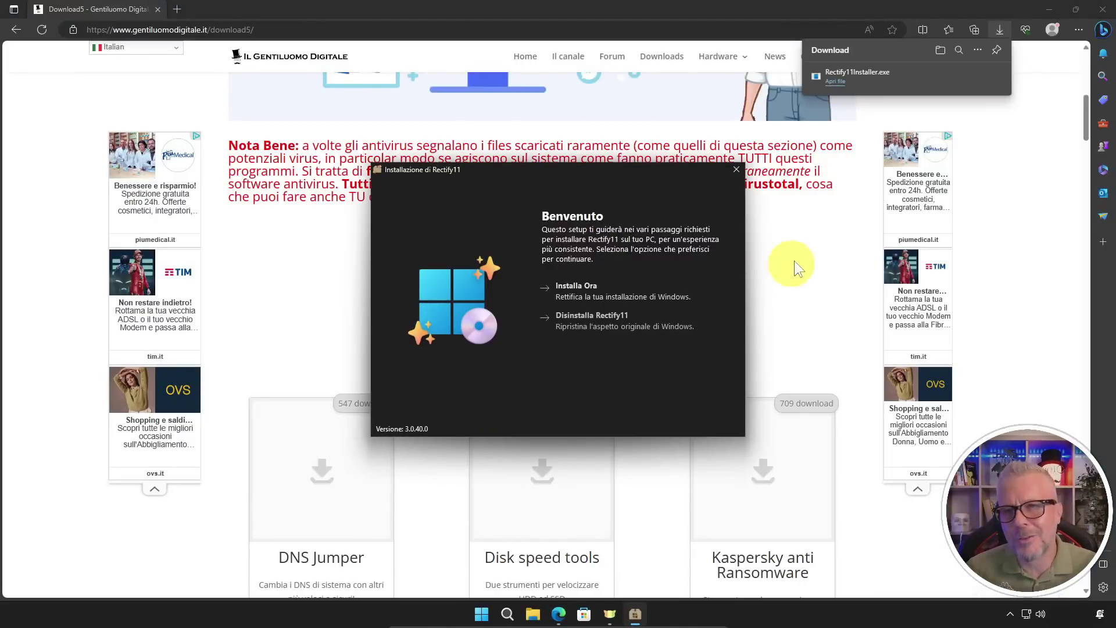
pyautogui.click(1105, 18)
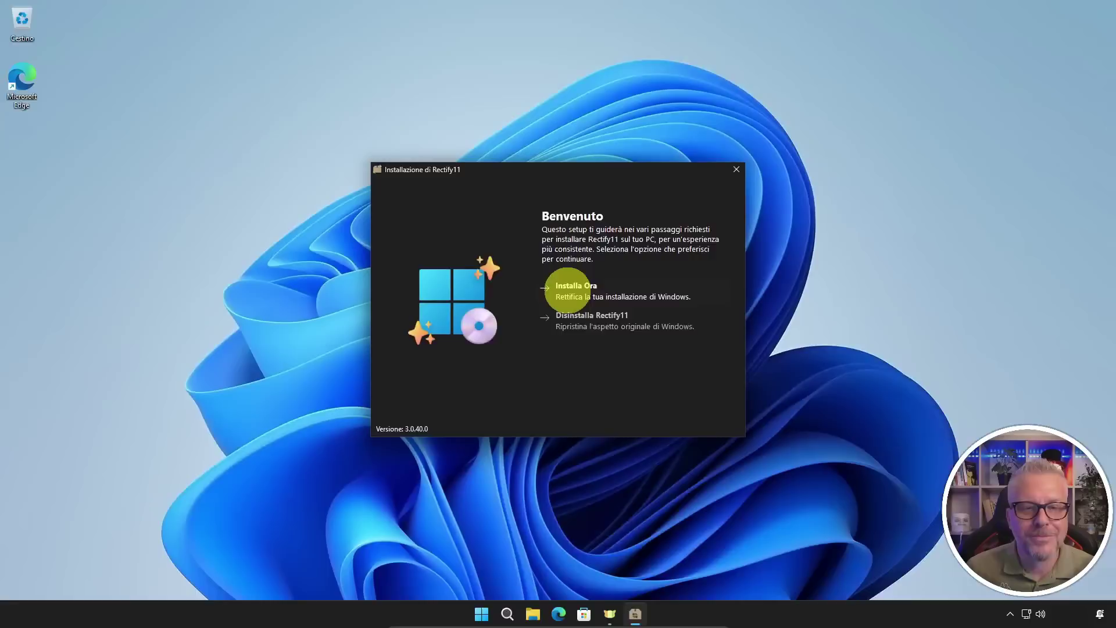
# Step: Start the Rectify11 installation setup and accept the licence agreement
pyautogui.click(570, 294)
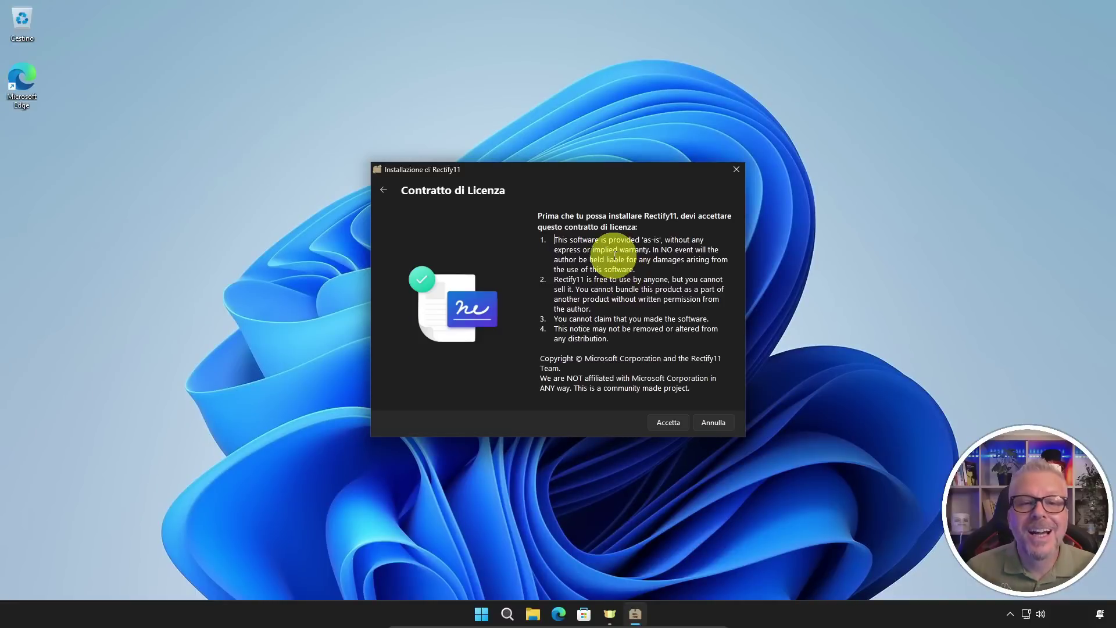
pyautogui.click(668, 423)
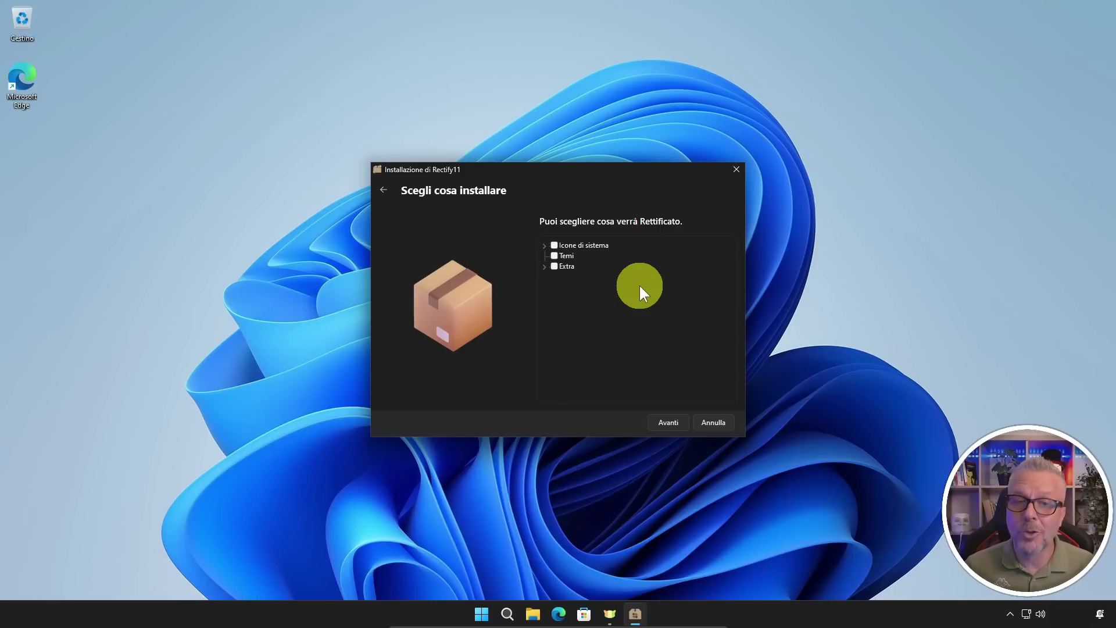
# Step: Examine the files listed in the Basic and Advanced groups of Icone di sistema, then collapse both groups
pyautogui.click(543, 245)
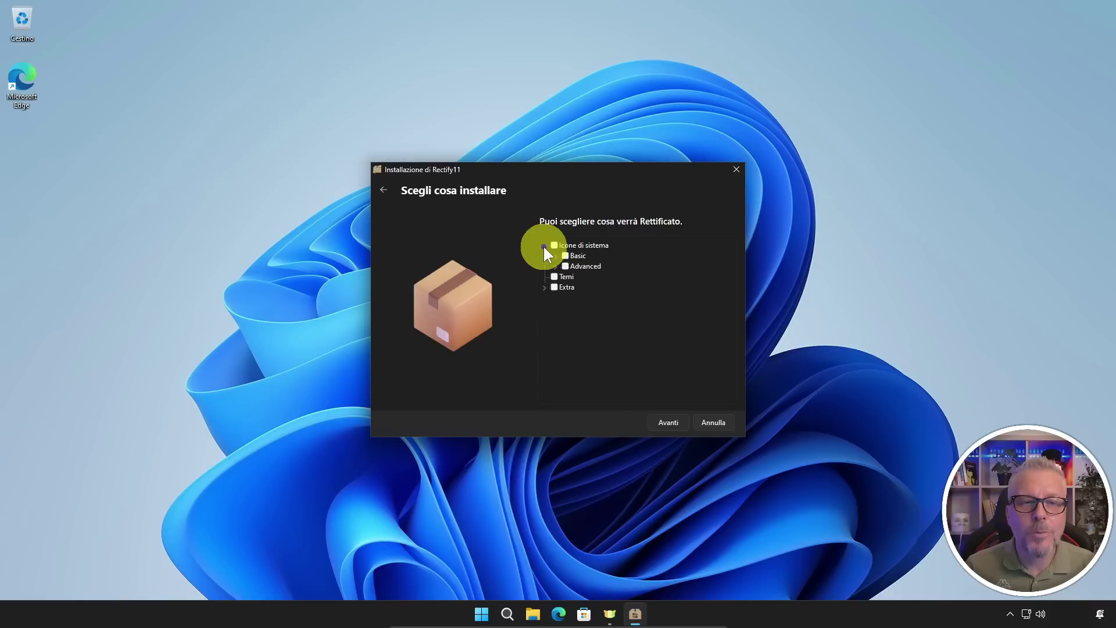
pyautogui.click(553, 258)
pyautogui.scroll(-10, 613, 312)
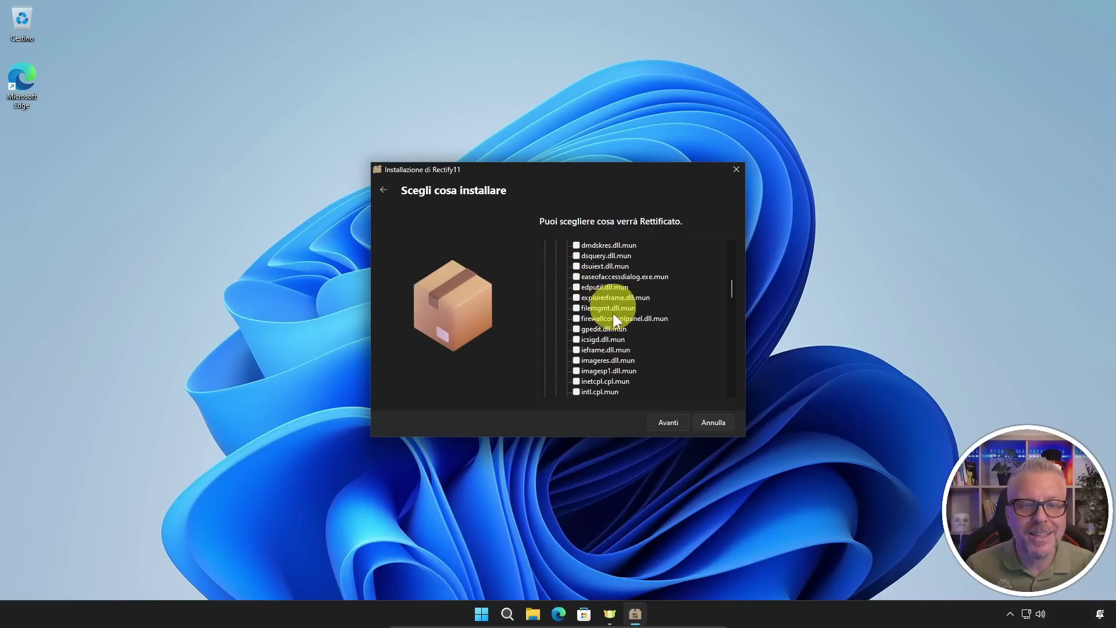
pyautogui.moveTo(731, 323); pyautogui.dragTo(731, 383)
pyautogui.click(557, 372)
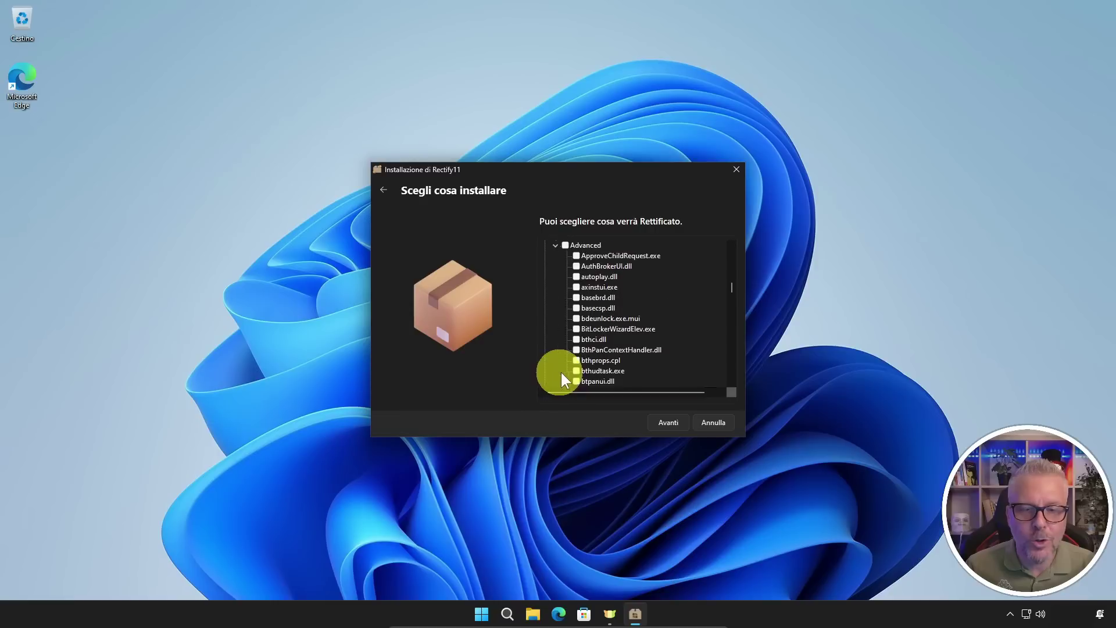
pyautogui.scroll(10, 734, 298)
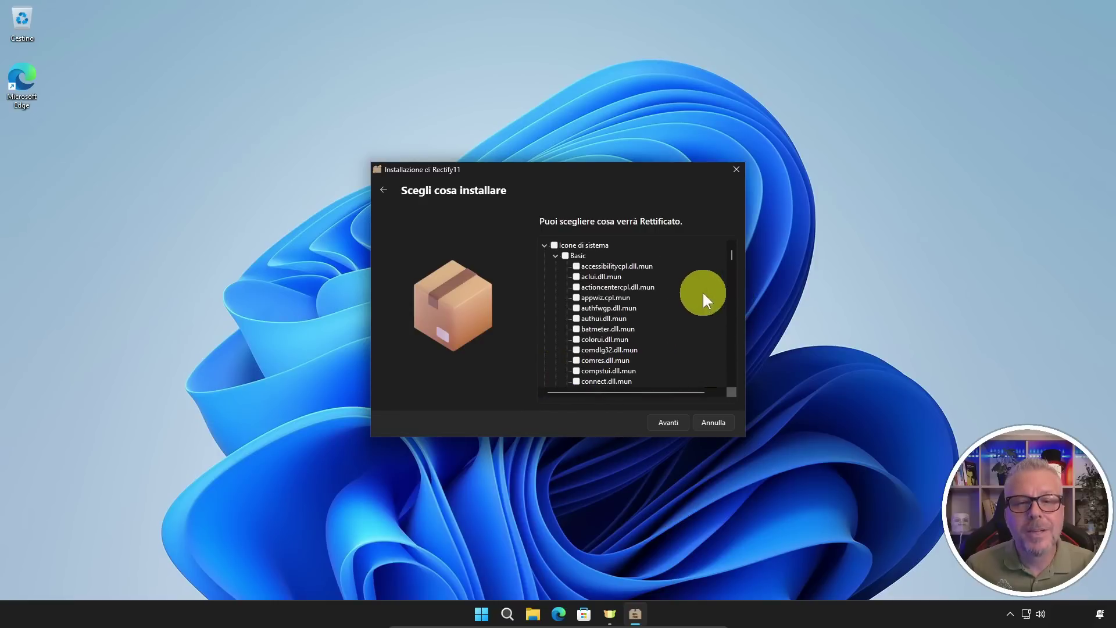
pyautogui.click(556, 256)
pyautogui.click(556, 266)
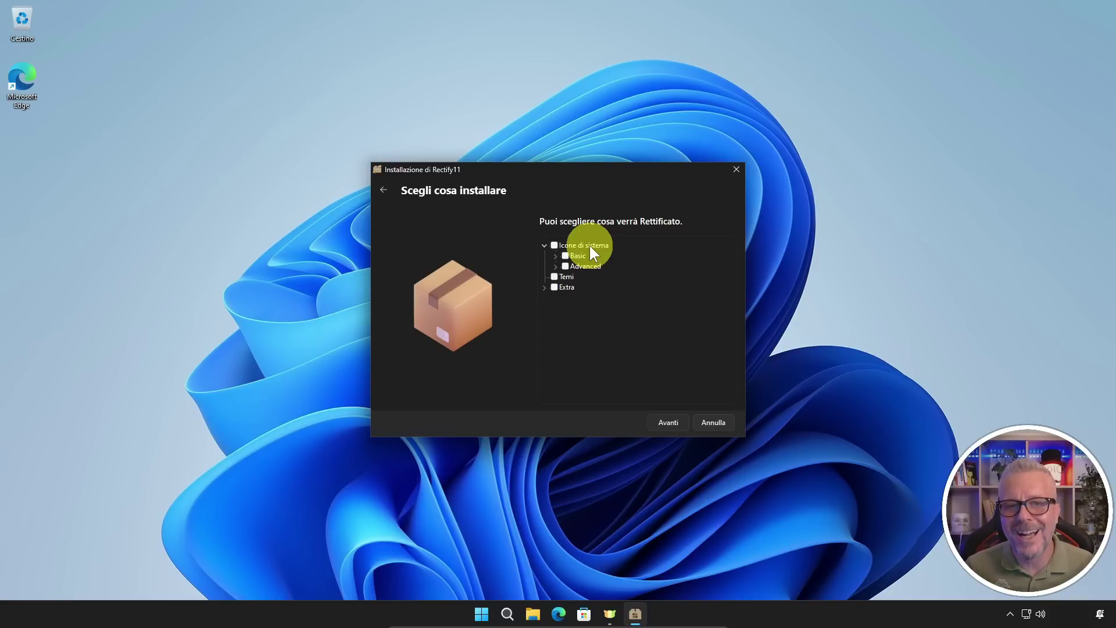
# Step: Select all components for installation, including Icone di sistema, Temi and every Extra option, and continue
pyautogui.click(543, 288)
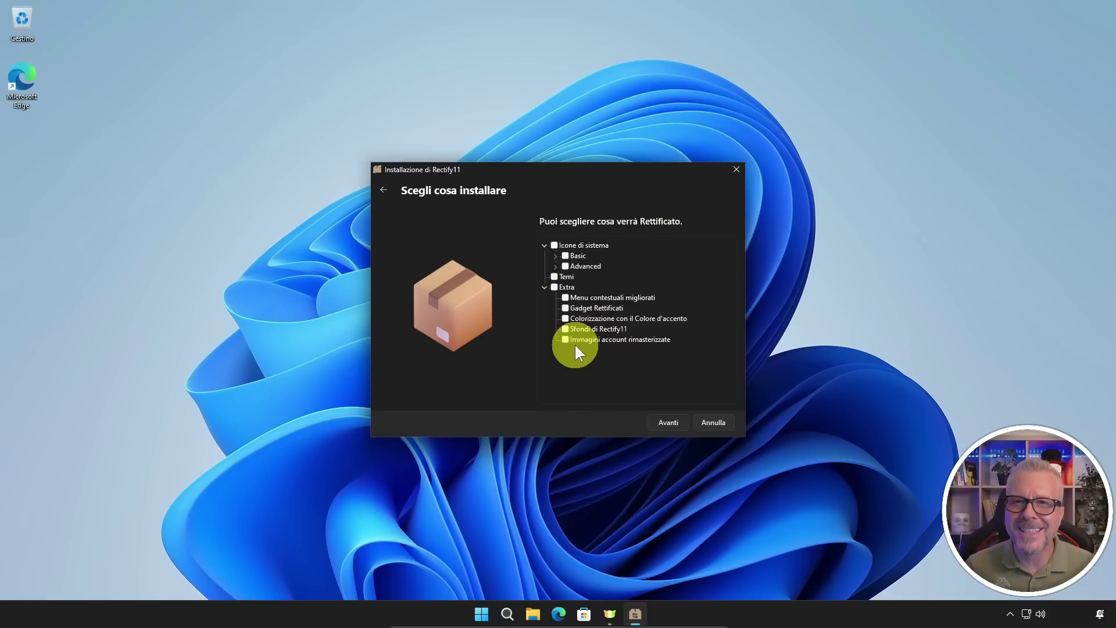
pyautogui.click(553, 288)
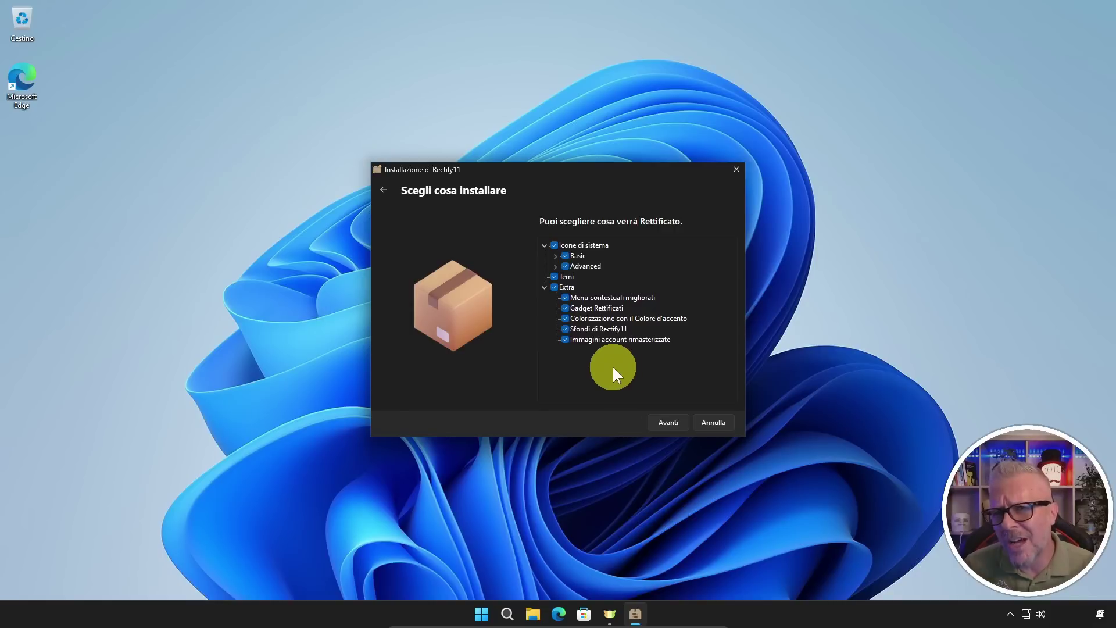
pyautogui.click(670, 423)
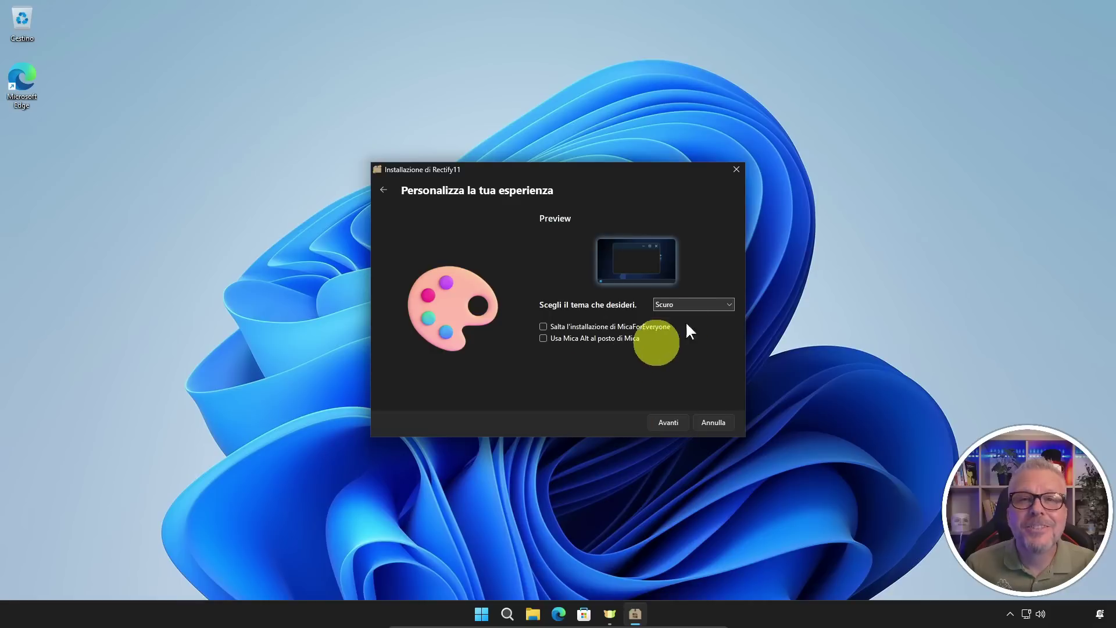
# Step: Set the theme to Scuro con Mica and keep Enhanced Fluent Menus (More Options) as the context menu style
pyautogui.click(728, 305)
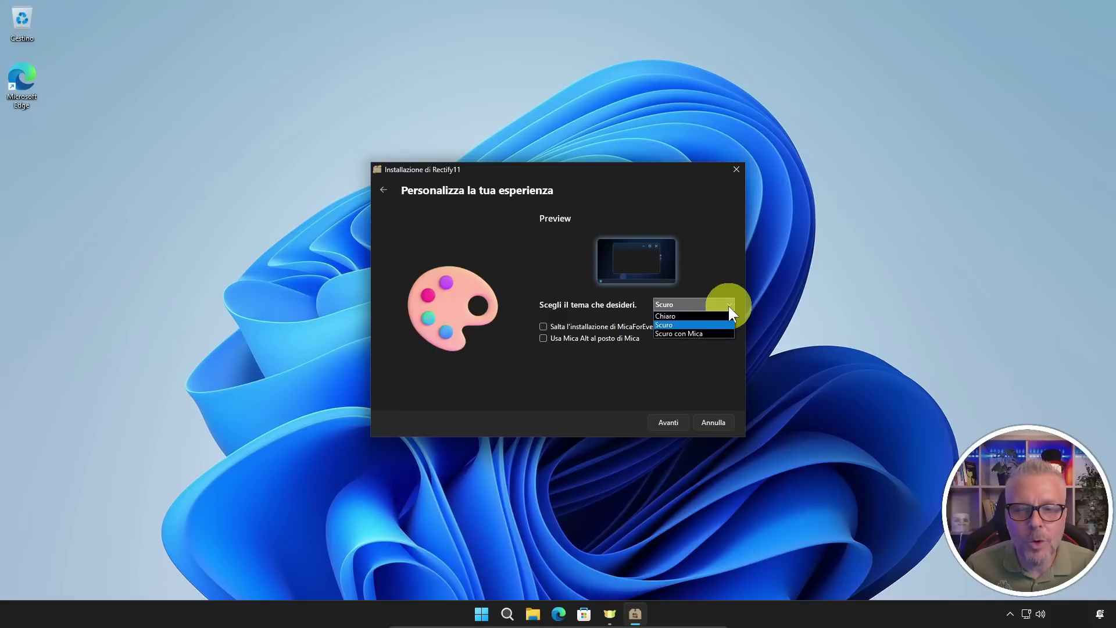
pyautogui.click(694, 334)
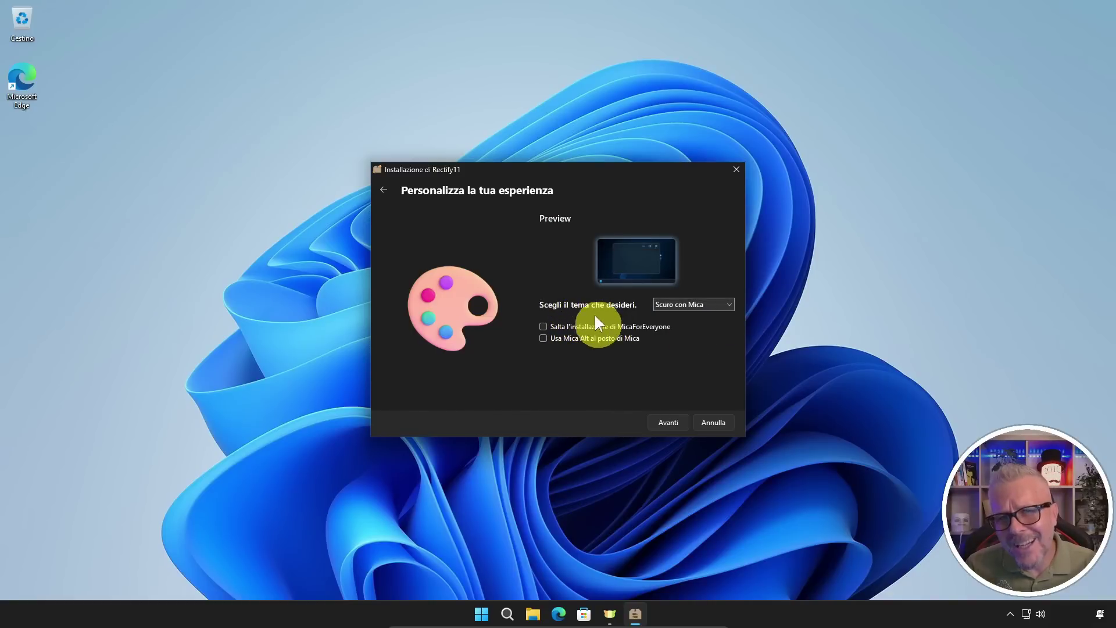
pyautogui.click(672, 423)
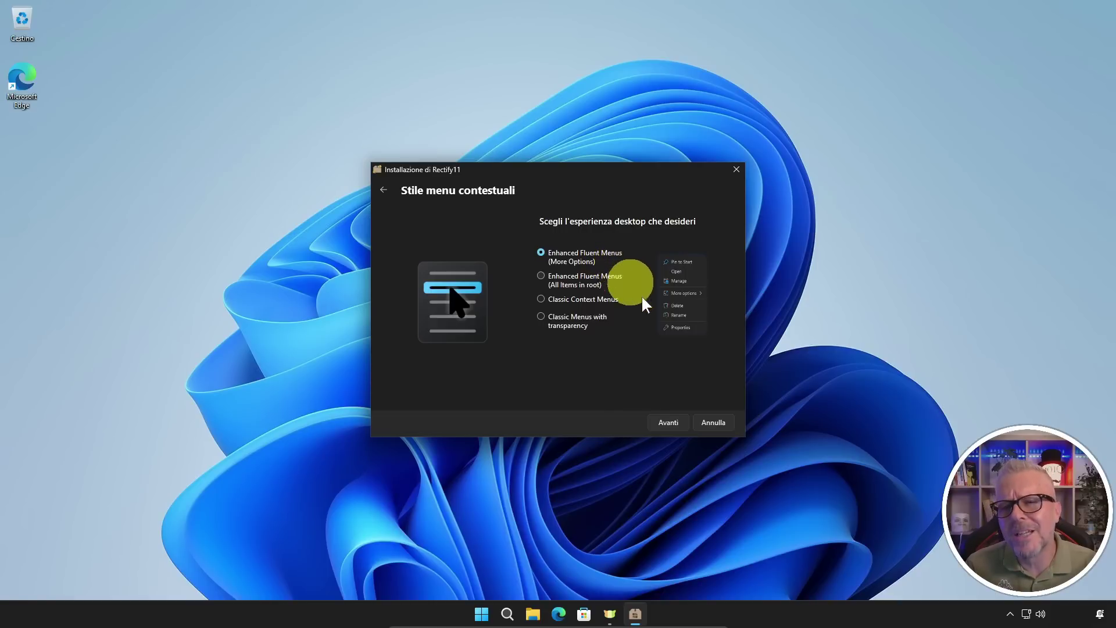
pyautogui.click(670, 423)
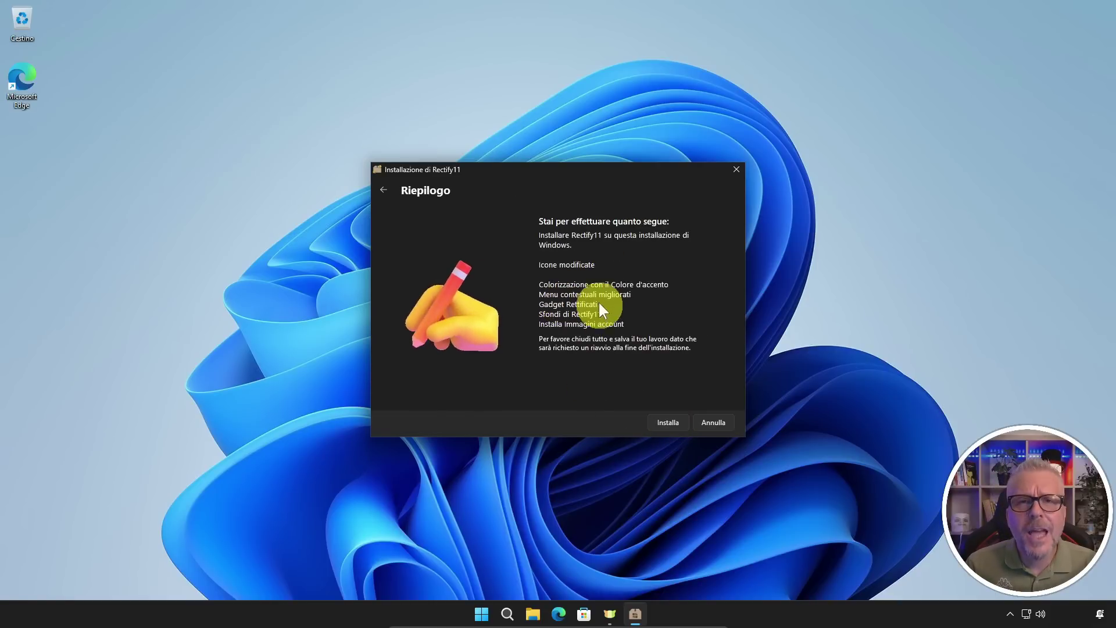
# Step: Open Task Manager and view the computer's performance page
pyautogui.click(675, 420)
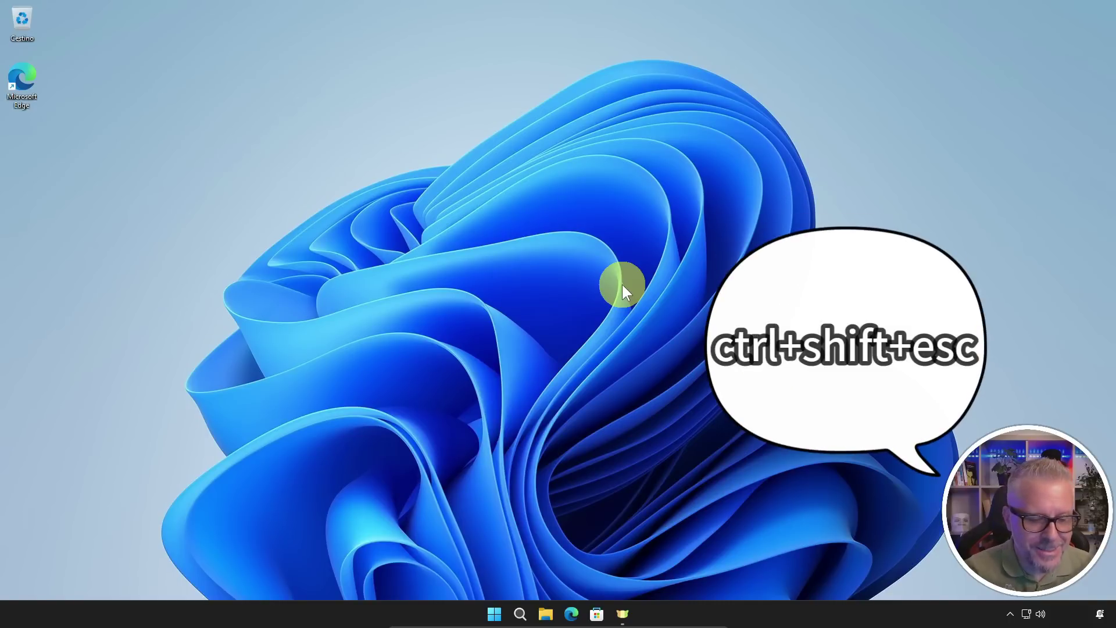
pyautogui.hotkey('ctrl', 'shift', 'Escape')
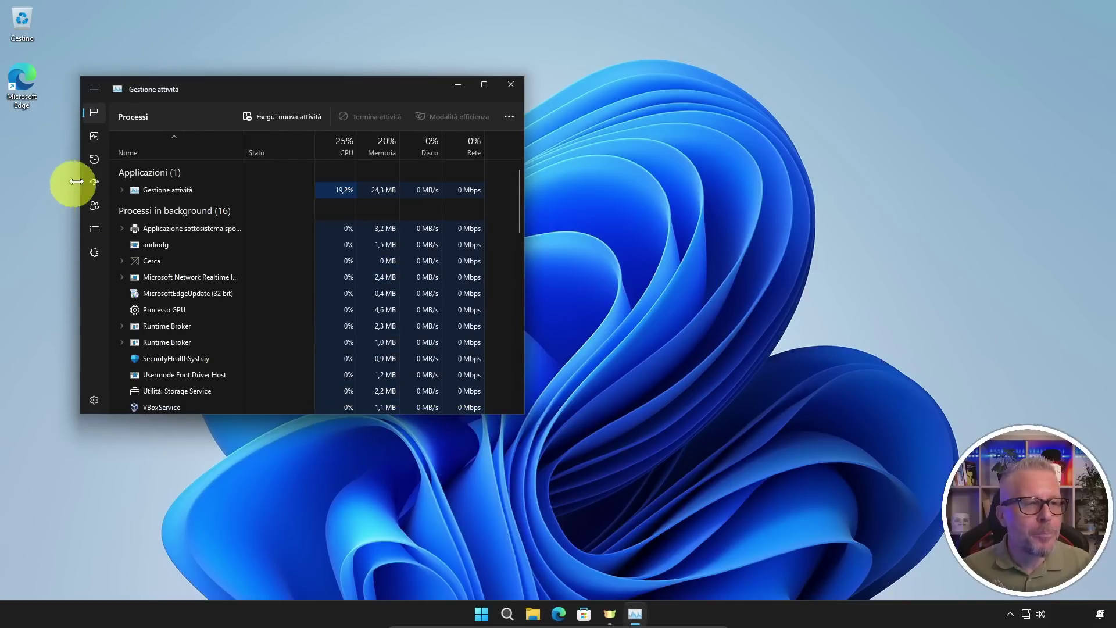
pyautogui.click(93, 139)
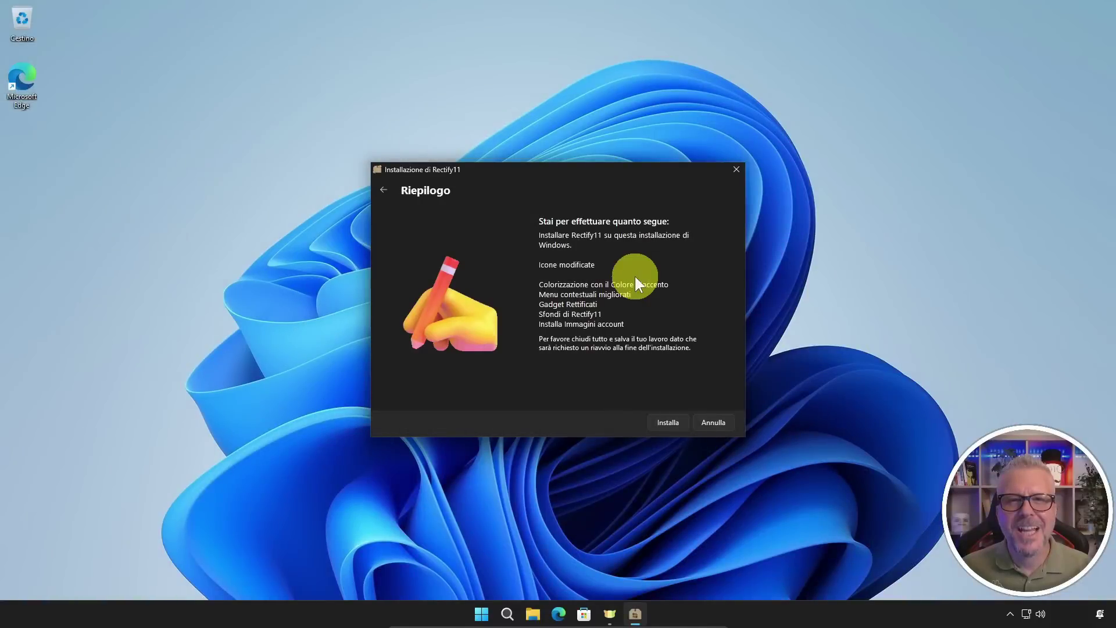
# Step: Start installing Rectify11 with the options listed in the summary
pyautogui.click(671, 422)
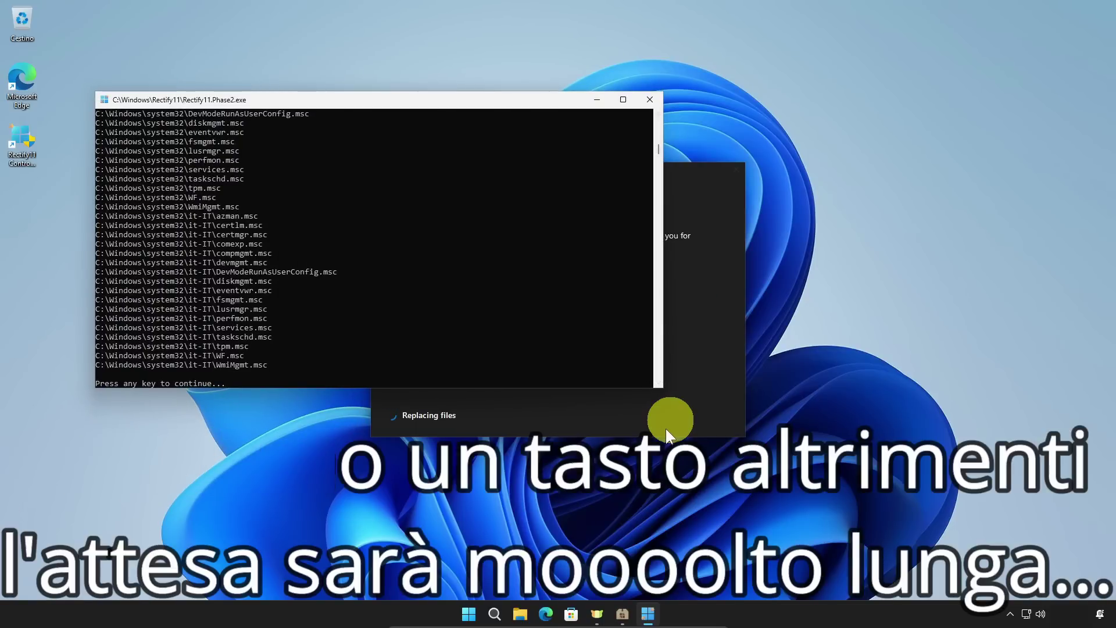
# Step: Continue the paused Rectify11 Phase2 console so the installer can go on replacing files
pyautogui.press('Return')
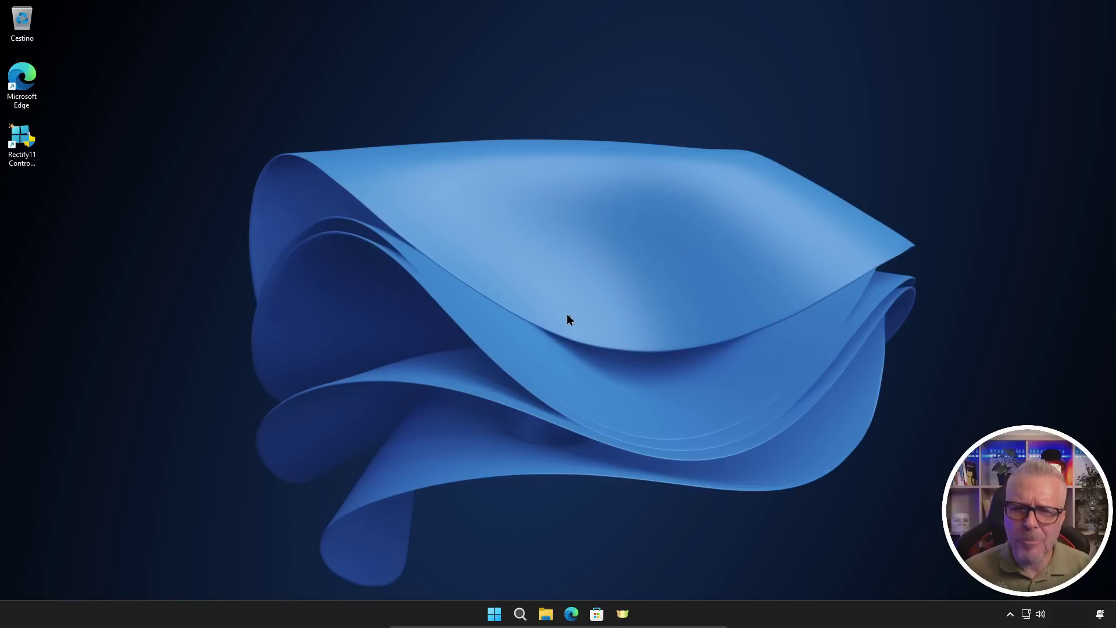
# Step: View the CPU performance page in Task Manager and close it
pyautogui.hotkey('ctrl', 'shift', 'Escape')
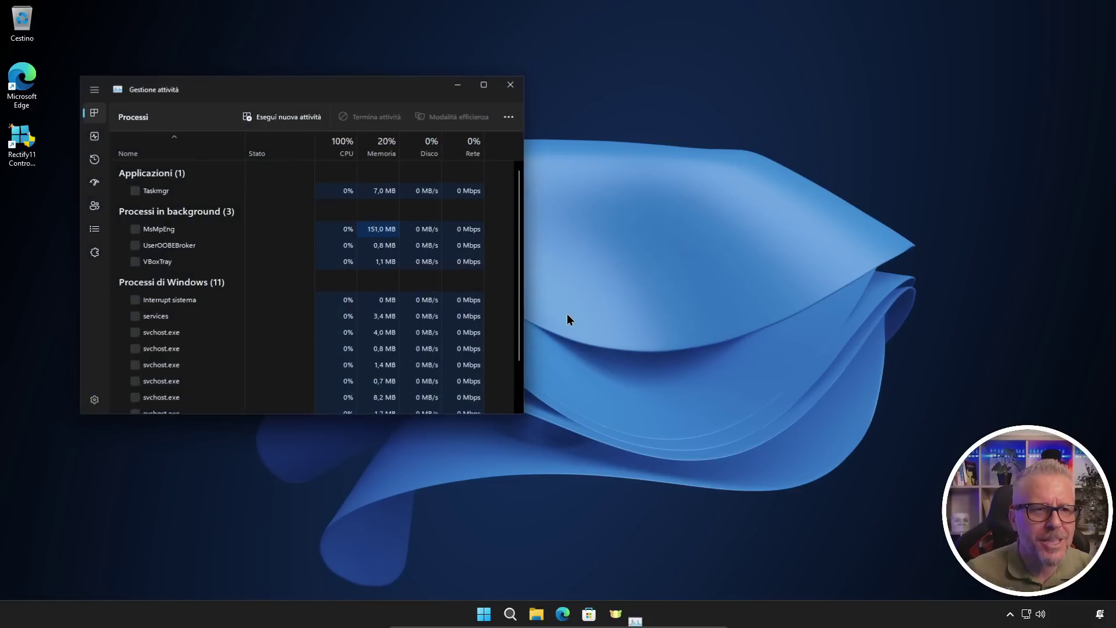
pyautogui.click(91, 139)
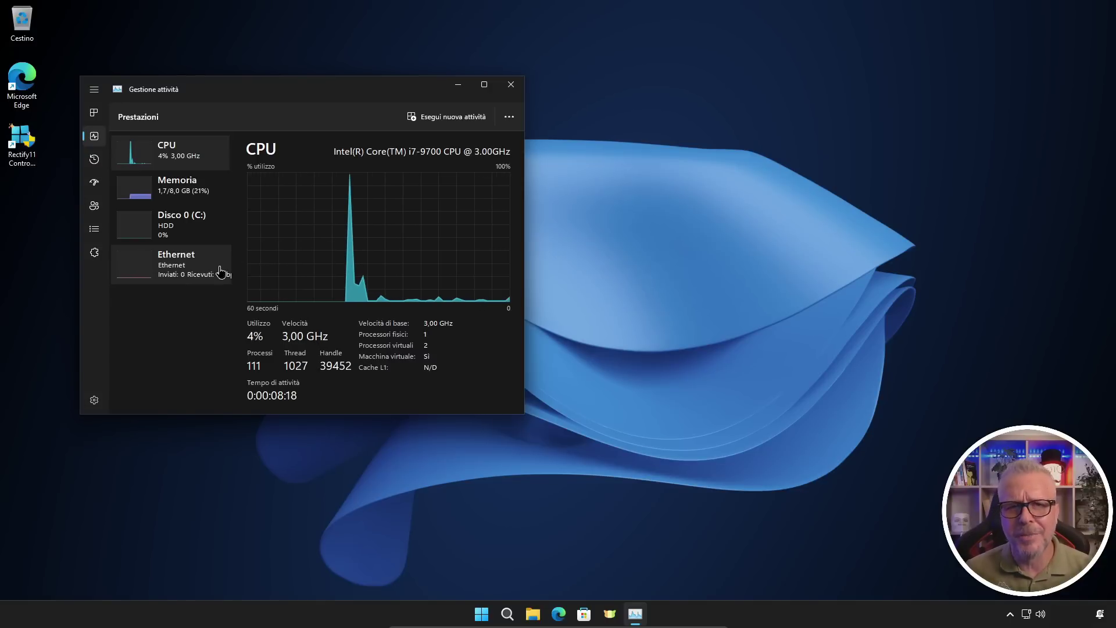
pyautogui.click(512, 85)
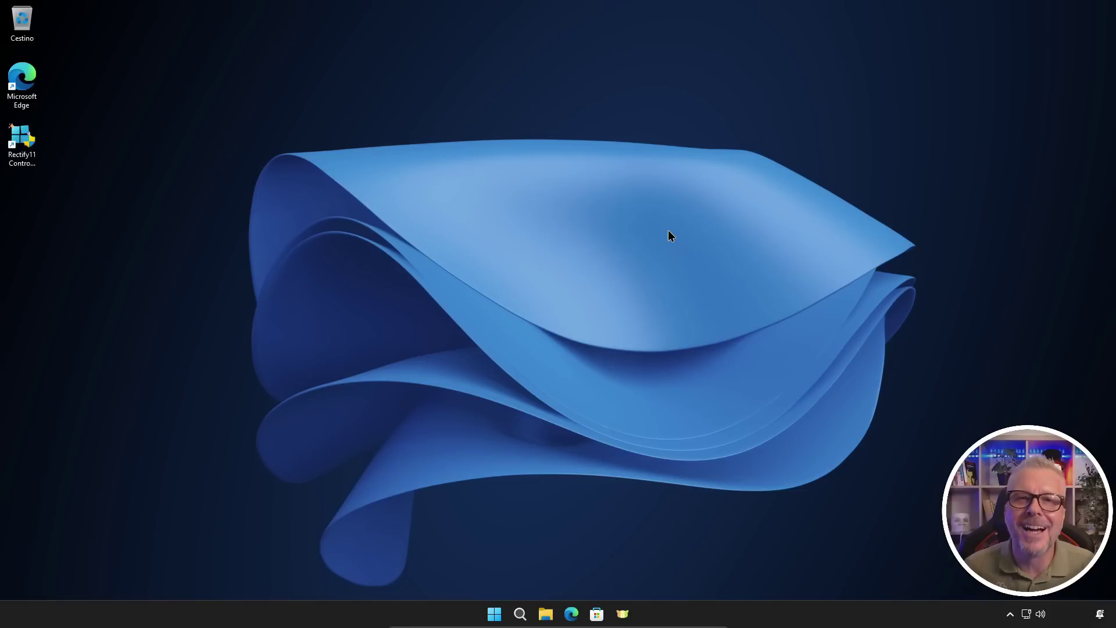
# Step: Examine the context menus of the desktop and the Rectify11 Control Center shortcut, including the Nuovo and Altre opzioni submenus
pyautogui.rightClick(620, 220)
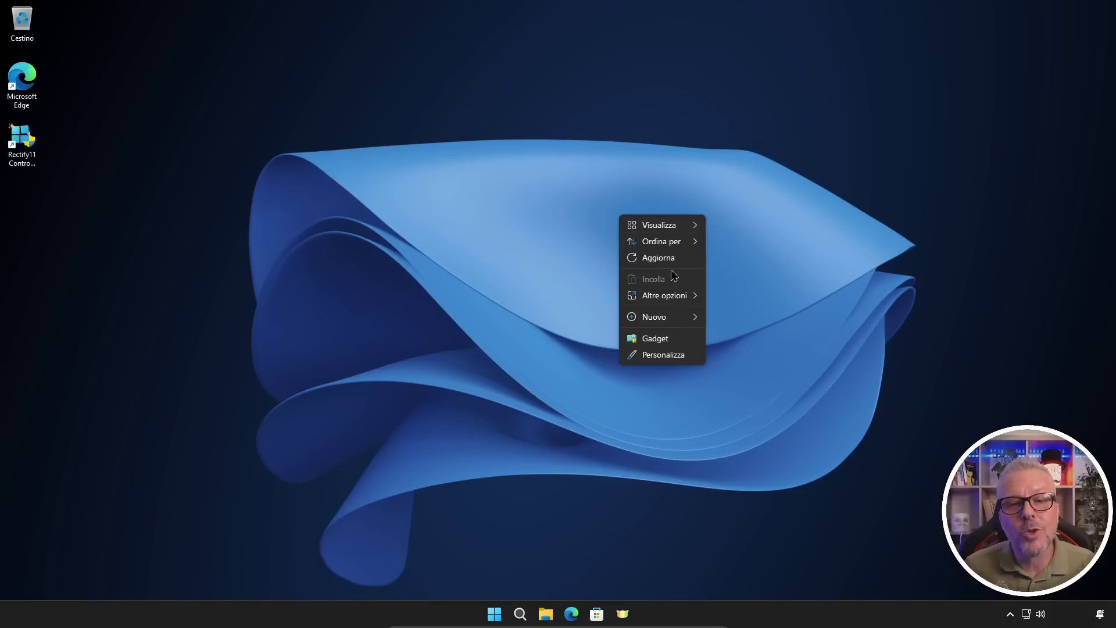
pyautogui.moveTo(665, 324)
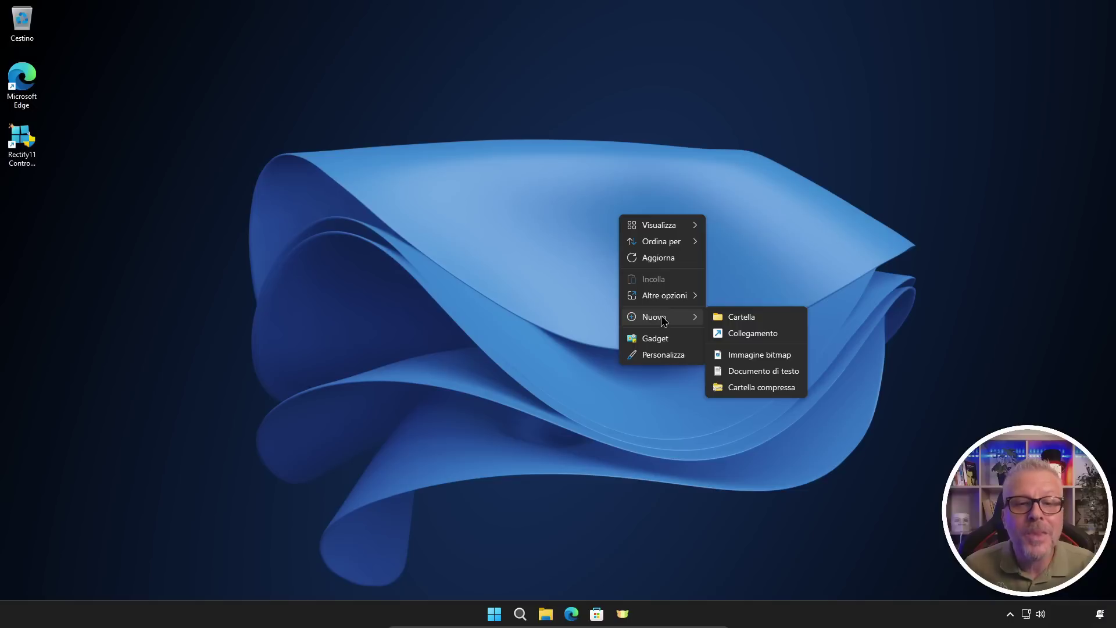
pyautogui.moveTo(664, 295)
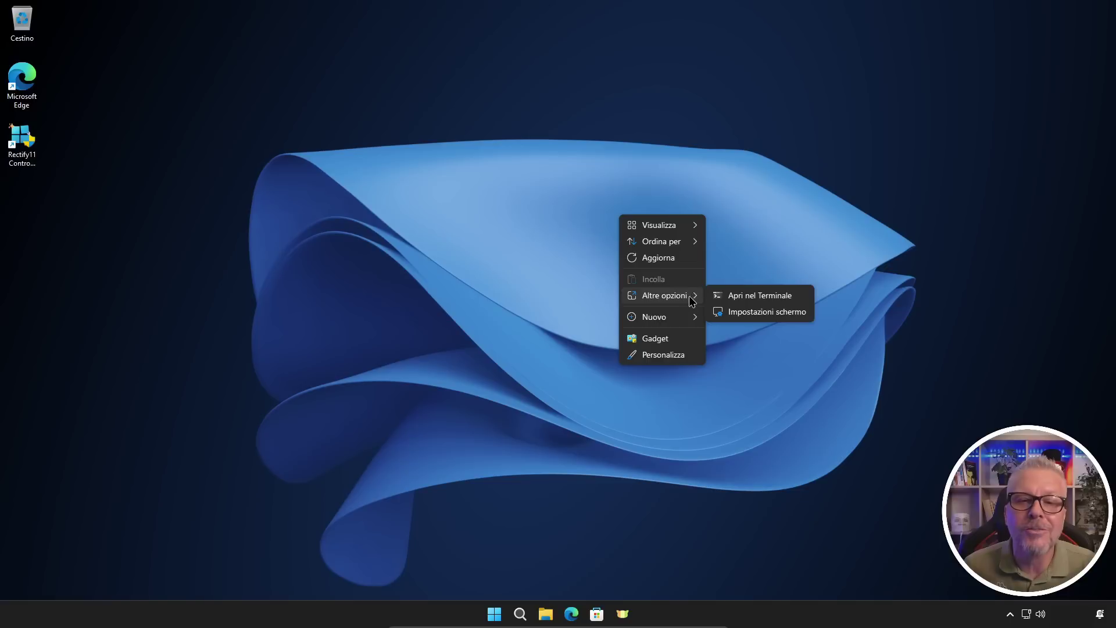
pyautogui.rightClick(22, 139)
pyautogui.moveTo(58, 199)
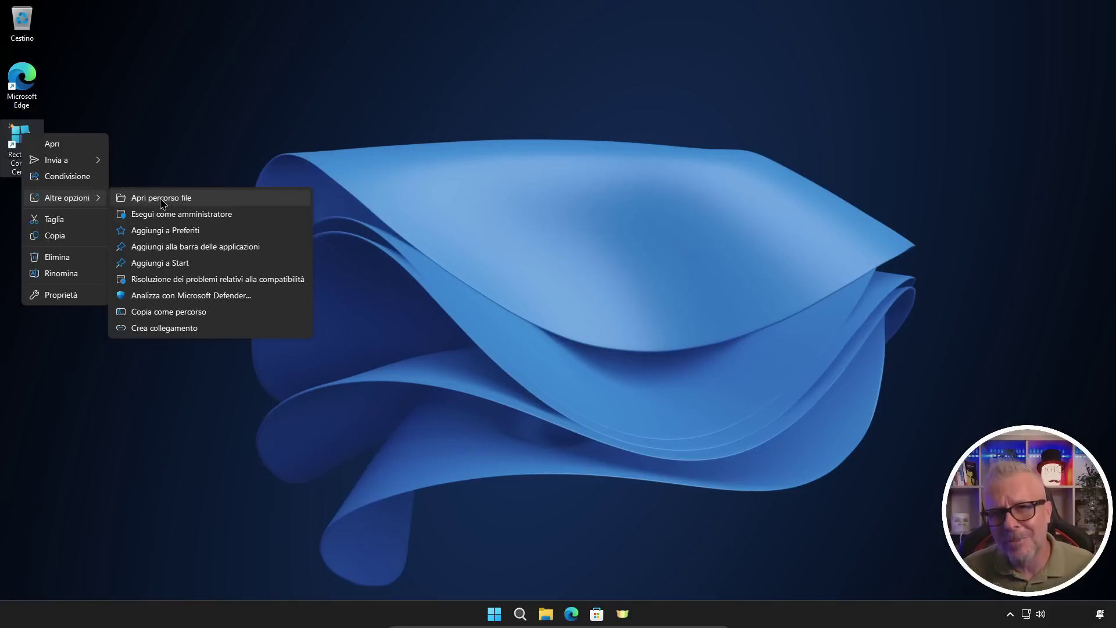
pyautogui.click(425, 152)
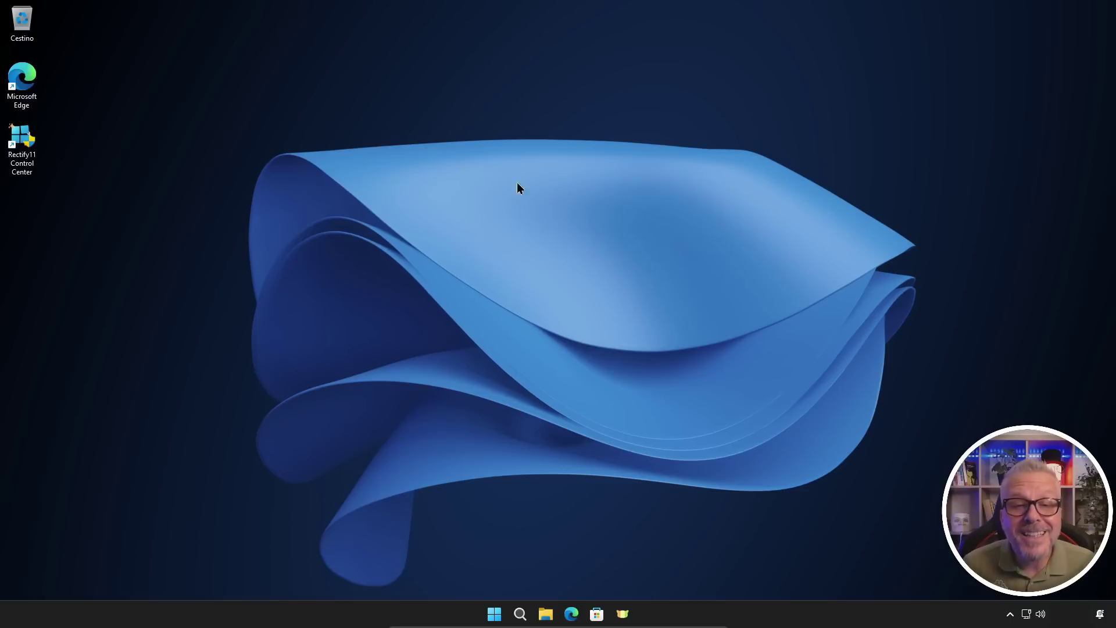
pyautogui.rightClick(535, 195)
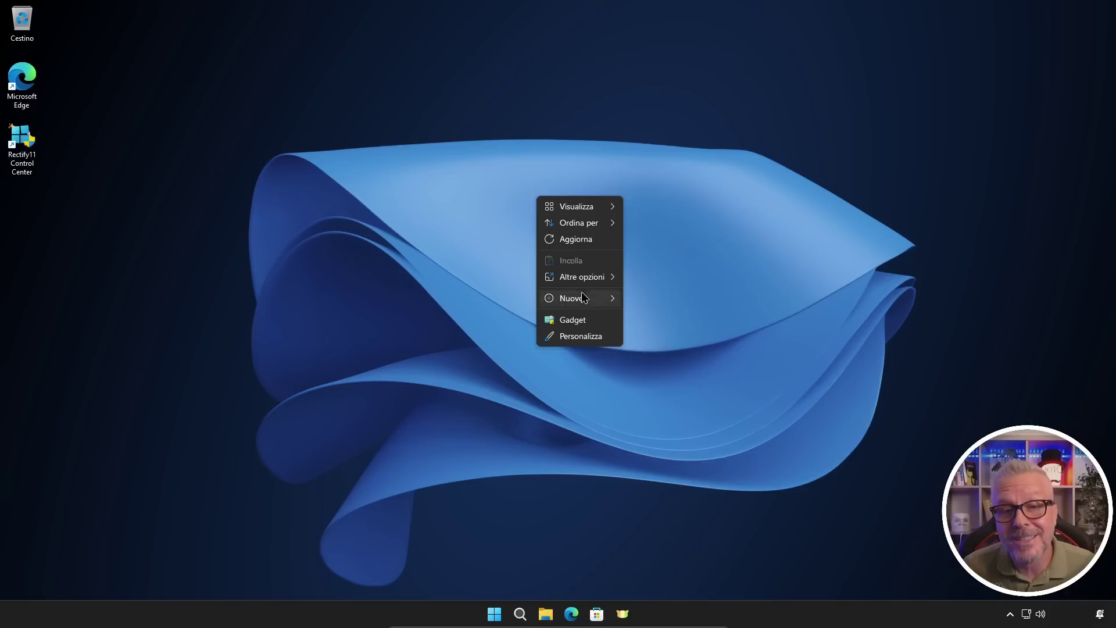
pyautogui.moveTo(582, 273)
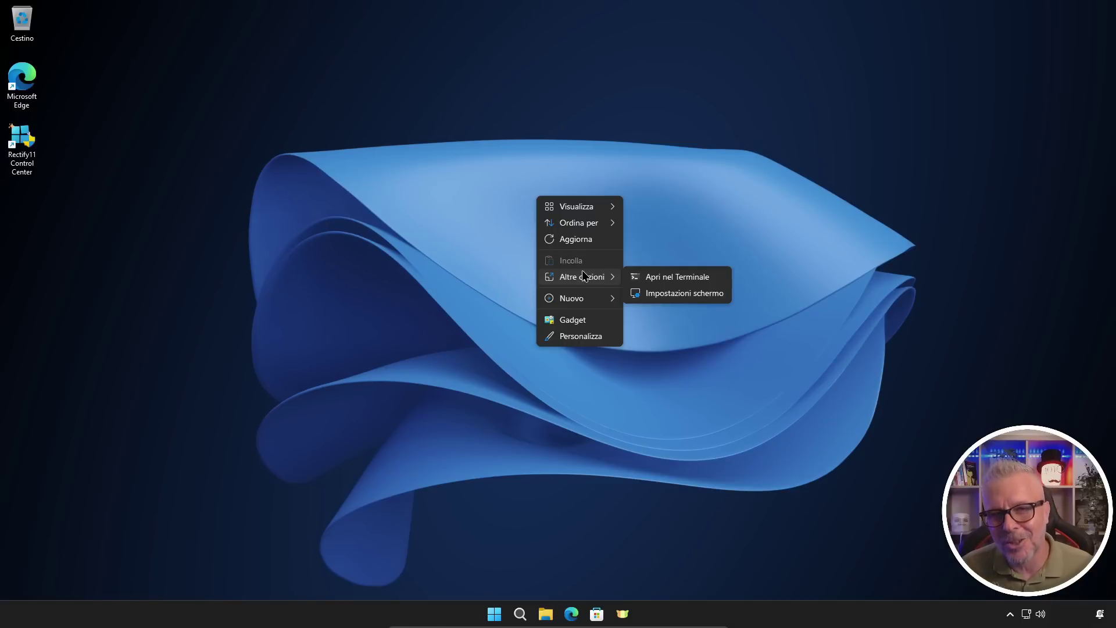
pyautogui.click(769, 130)
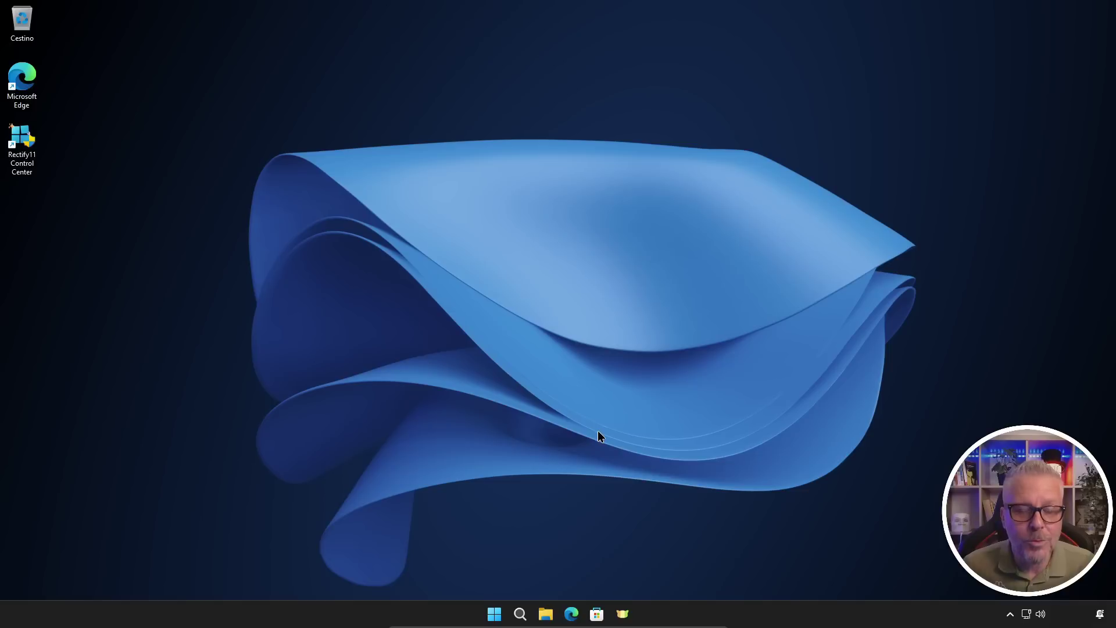
# Step: Launch the desktop gadgets and disable their sidebar in 8GadgetPack Tools
pyautogui.rightClick(606, 224)
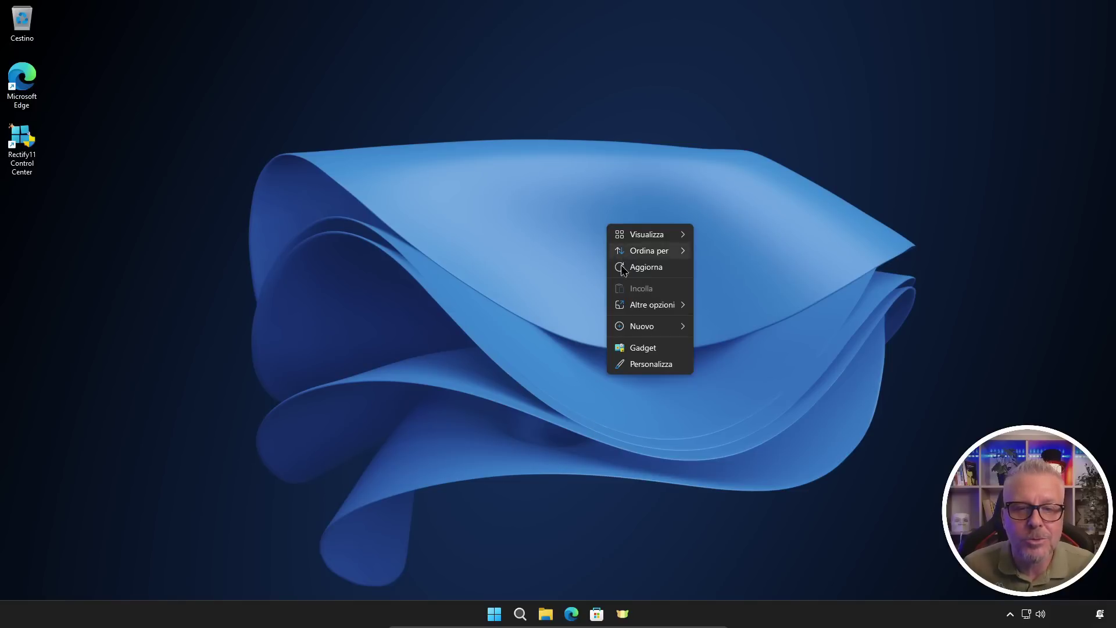
pyautogui.click(645, 348)
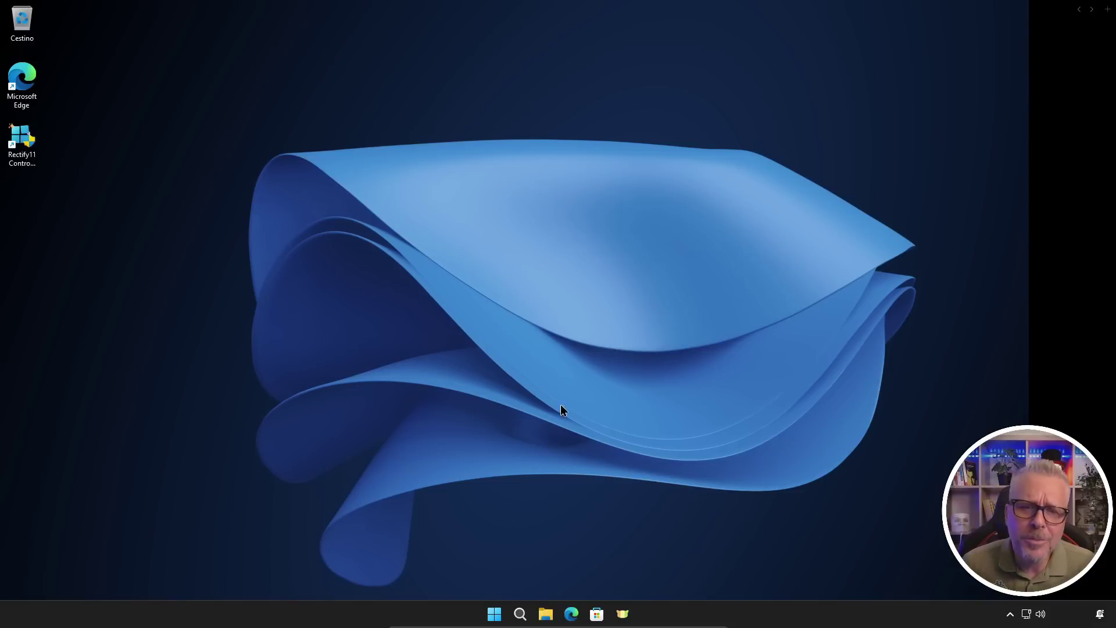
pyautogui.click(494, 614)
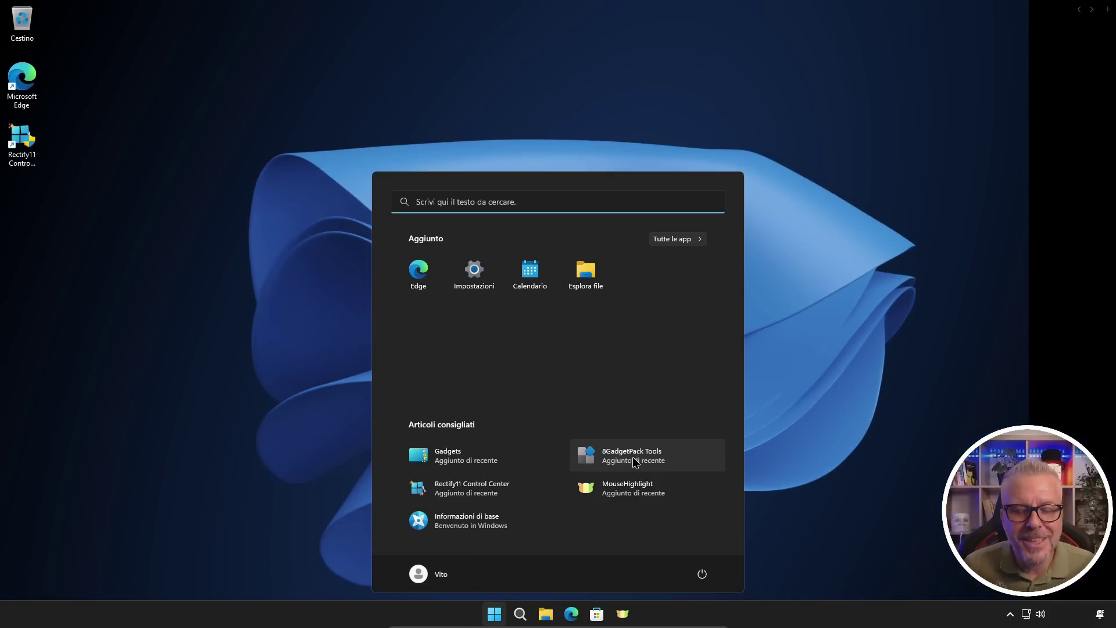
pyautogui.click(633, 457)
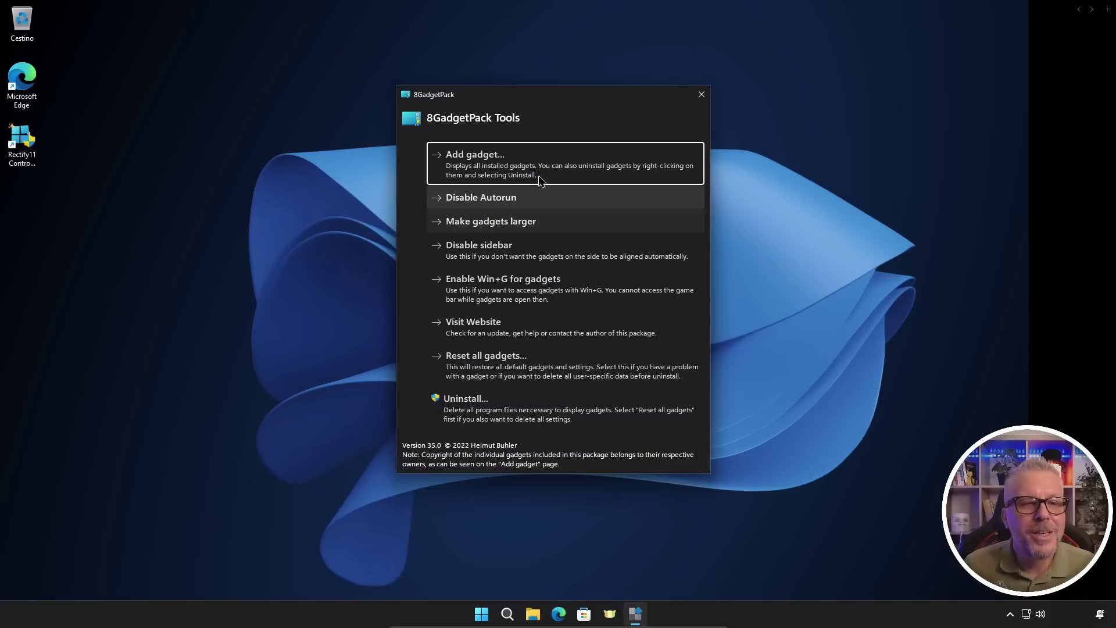
pyautogui.click(491, 248)
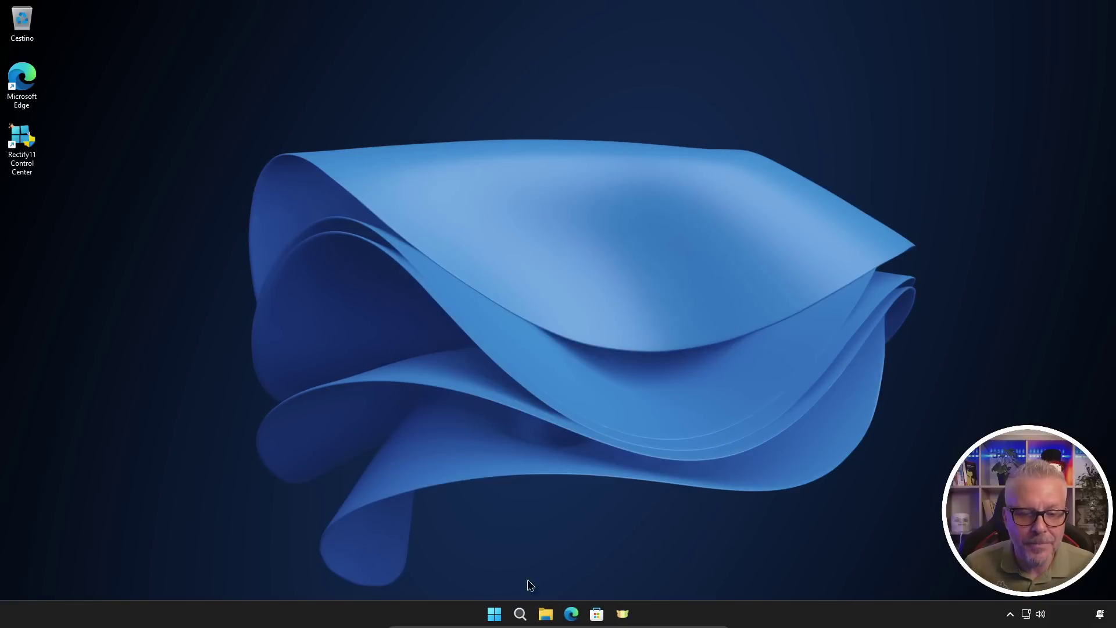
# Step: Open the gadget gallery from 8GadgetPack Tools and place the Clock (Analog) gadget in the desktop's upper-right corner
pyautogui.click(495, 615)
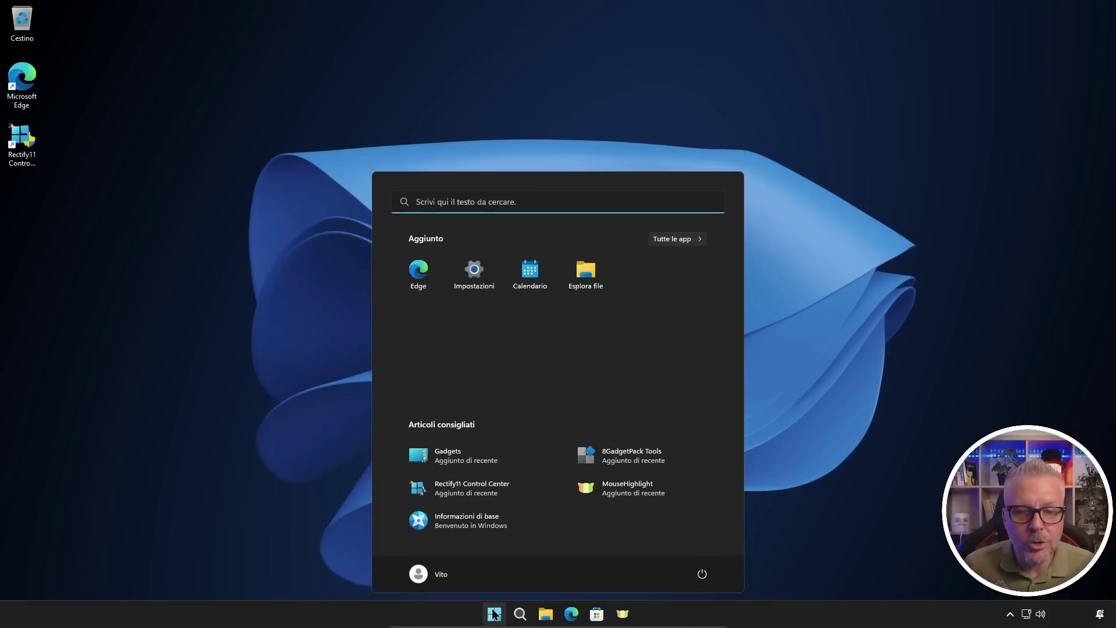
pyautogui.click(640, 463)
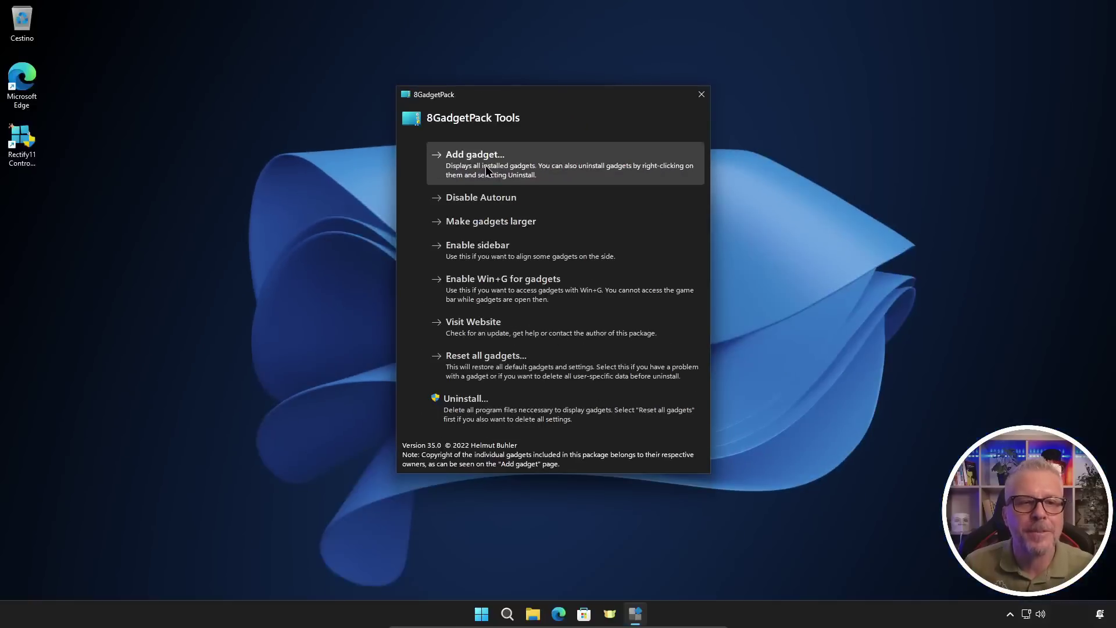
pyautogui.click(486, 169)
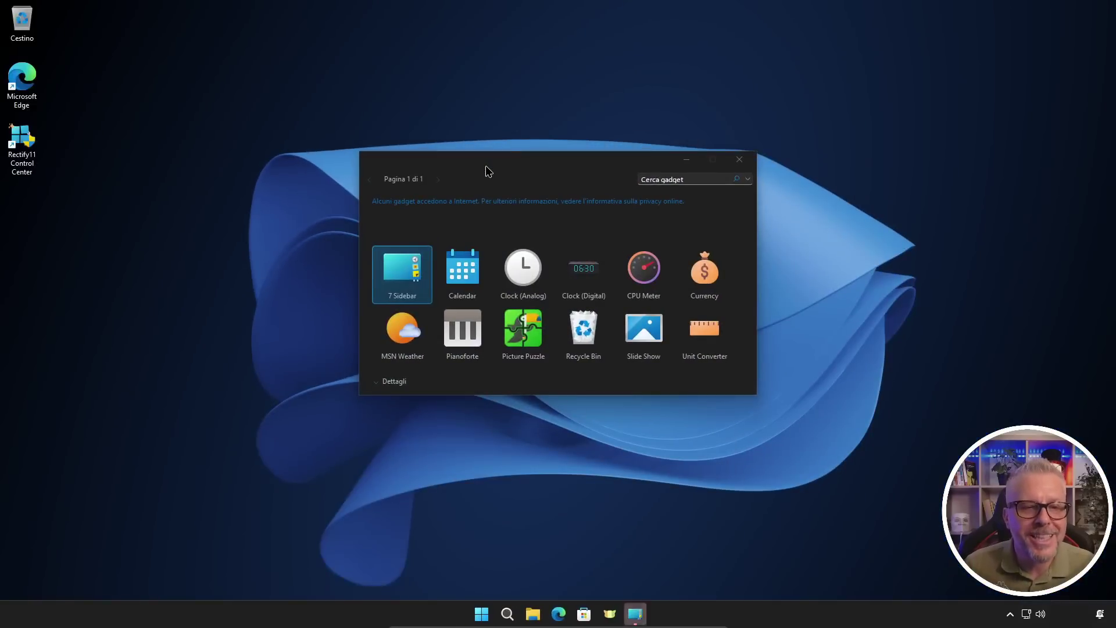
pyautogui.moveTo(522, 269); pyautogui.dragTo(1066, 44)
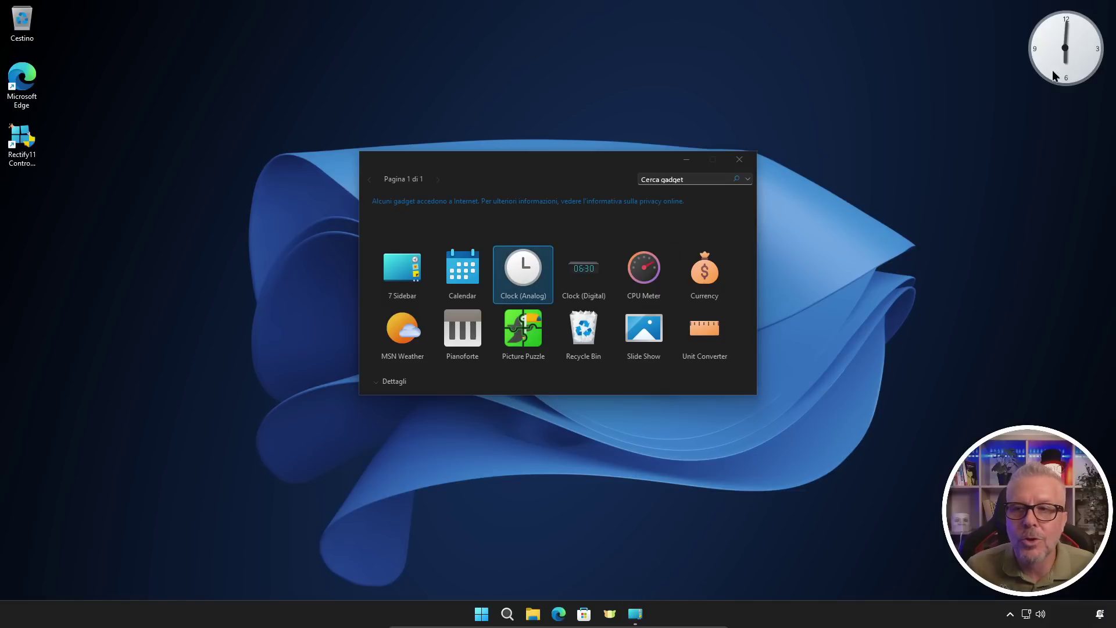
# Step: View the analog clock gadget's options and leave them without changes
pyautogui.rightClick(1056, 62)
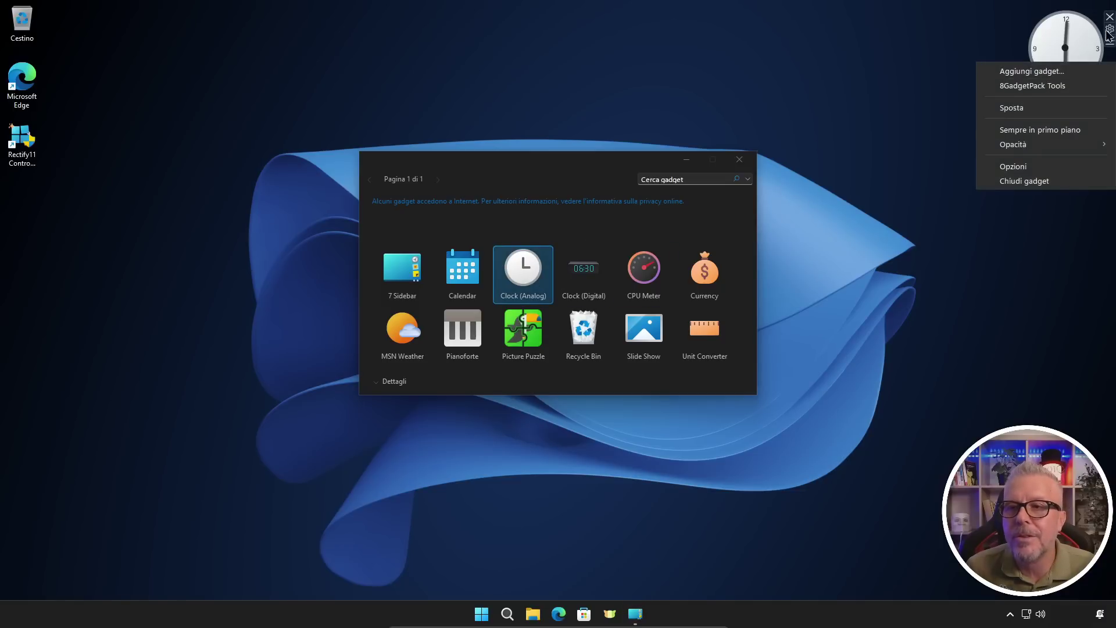
pyautogui.click(1013, 166)
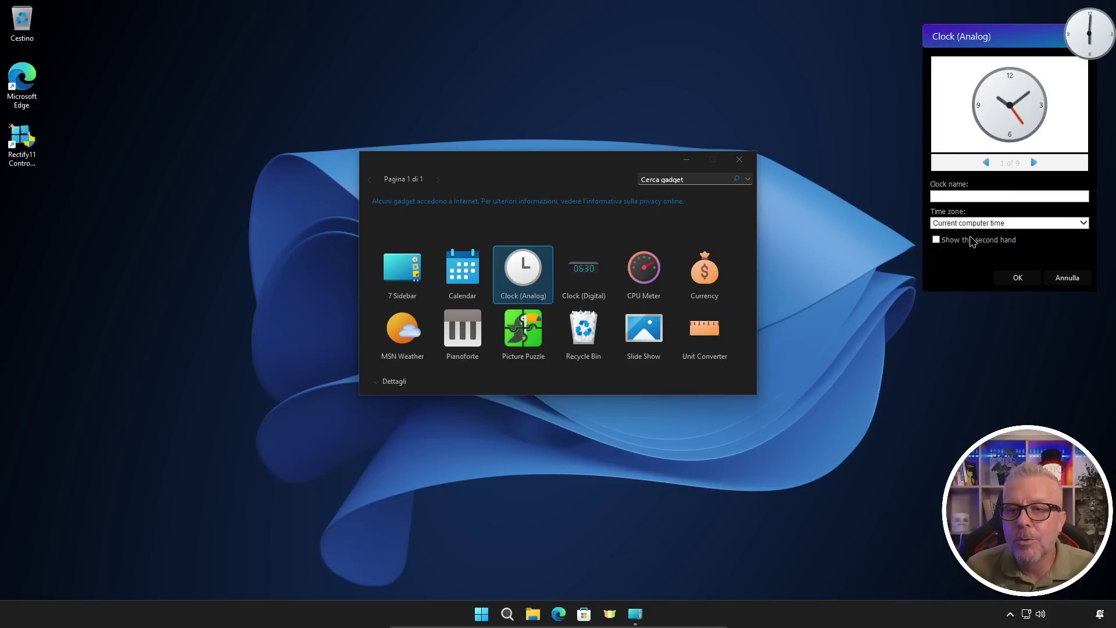
pyautogui.click(1068, 276)
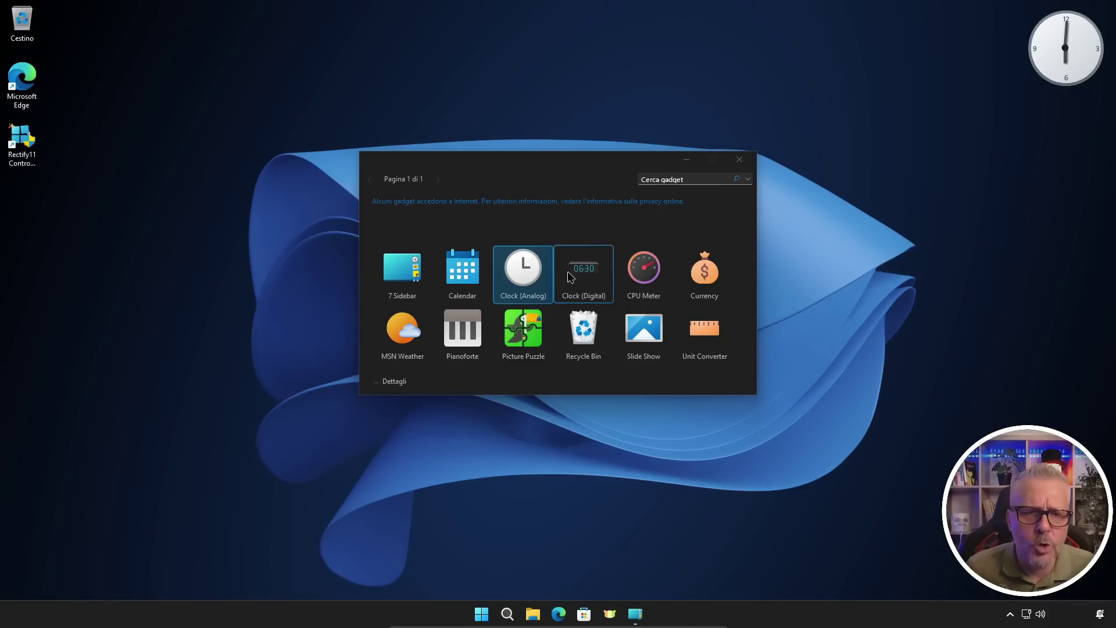
# Step: Add the MSN Weather and Recycle Bin gadgets below the clock and close the gadget gallery
pyautogui.click(395, 349)
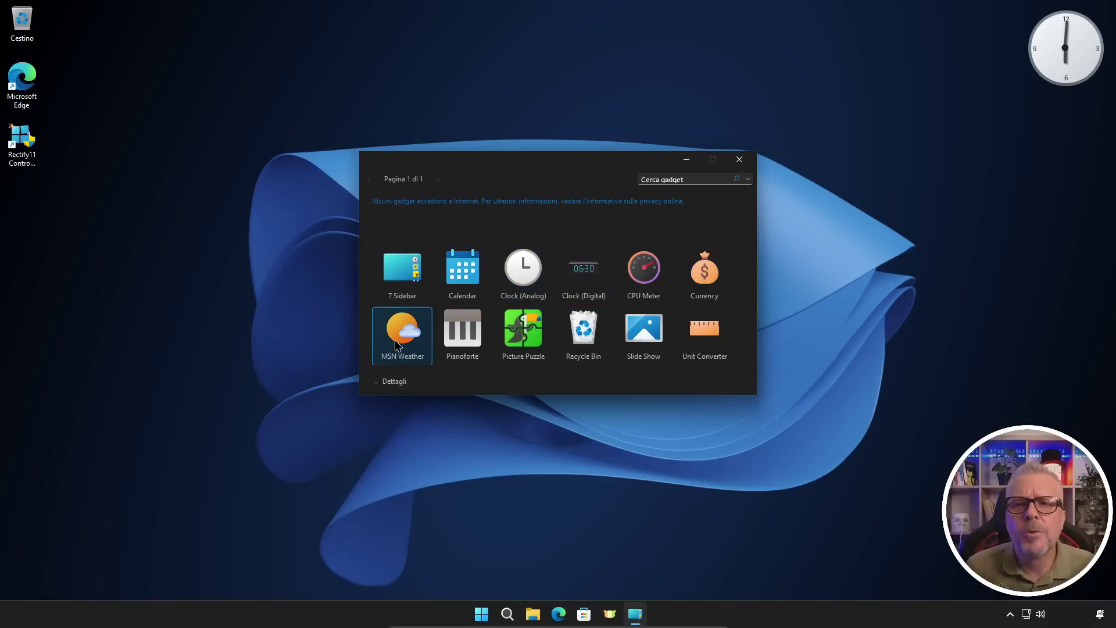
pyautogui.moveTo(395, 350); pyautogui.dragTo(1070, 125)
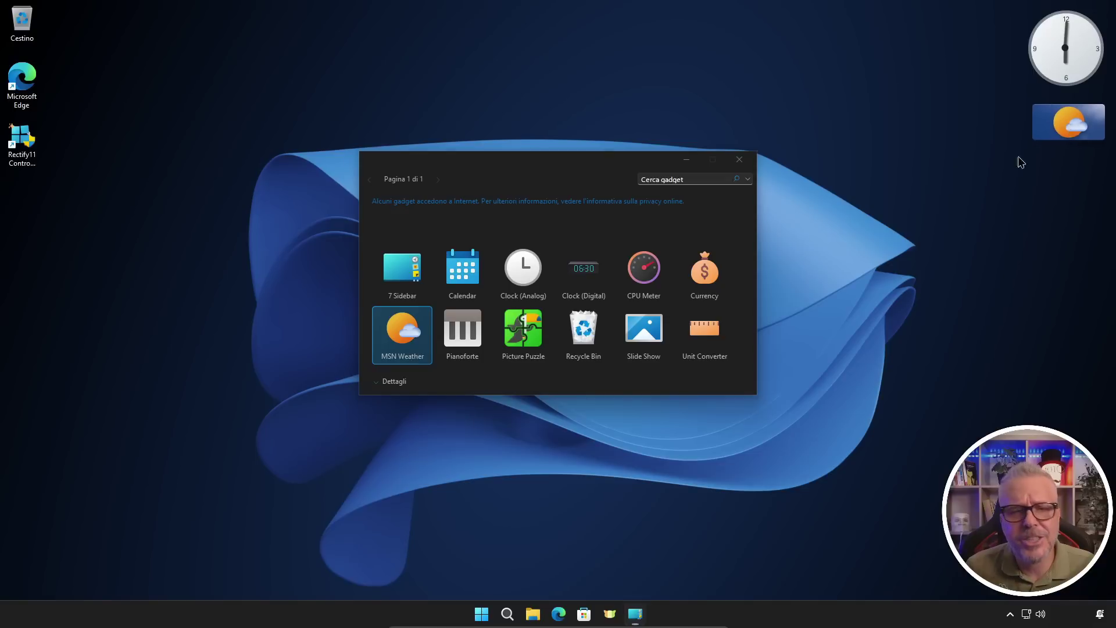
pyautogui.moveTo(583, 331); pyautogui.dragTo(1067, 201)
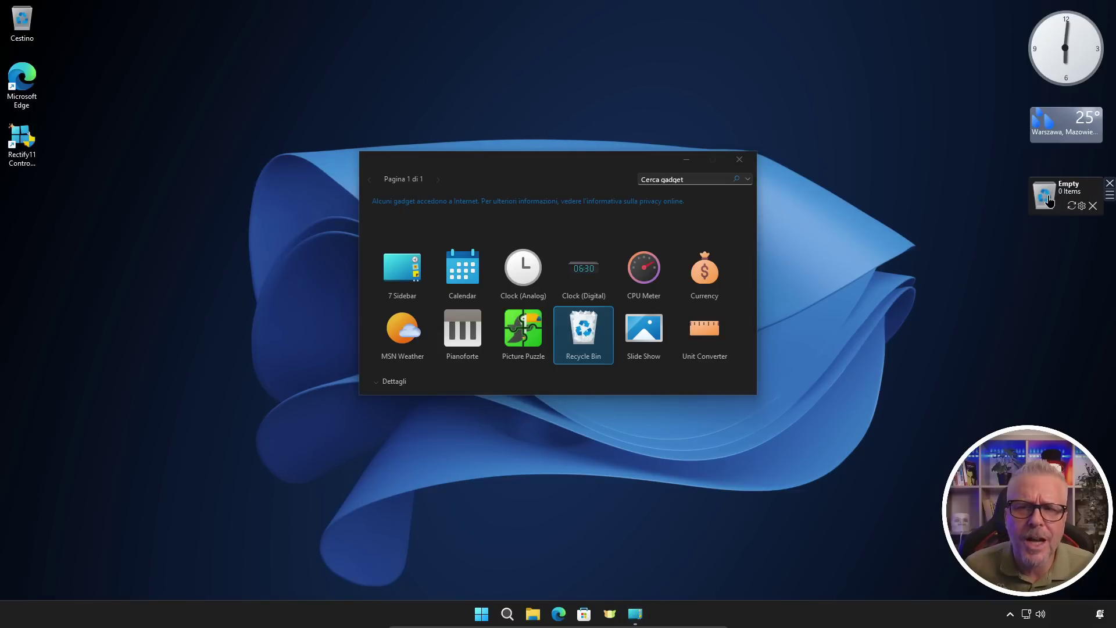
pyautogui.rightClick(1048, 199)
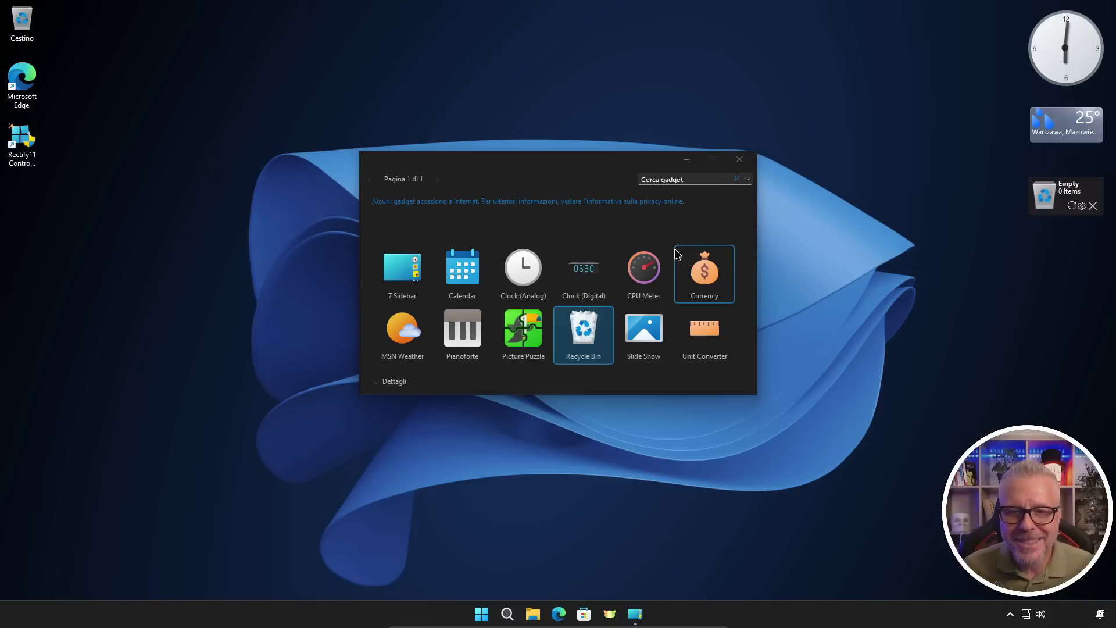
pyautogui.click(739, 159)
# Step: Remove the clock, weather and recycle bin gadgets from the desktop
pyautogui.moveTo(1099, 24)
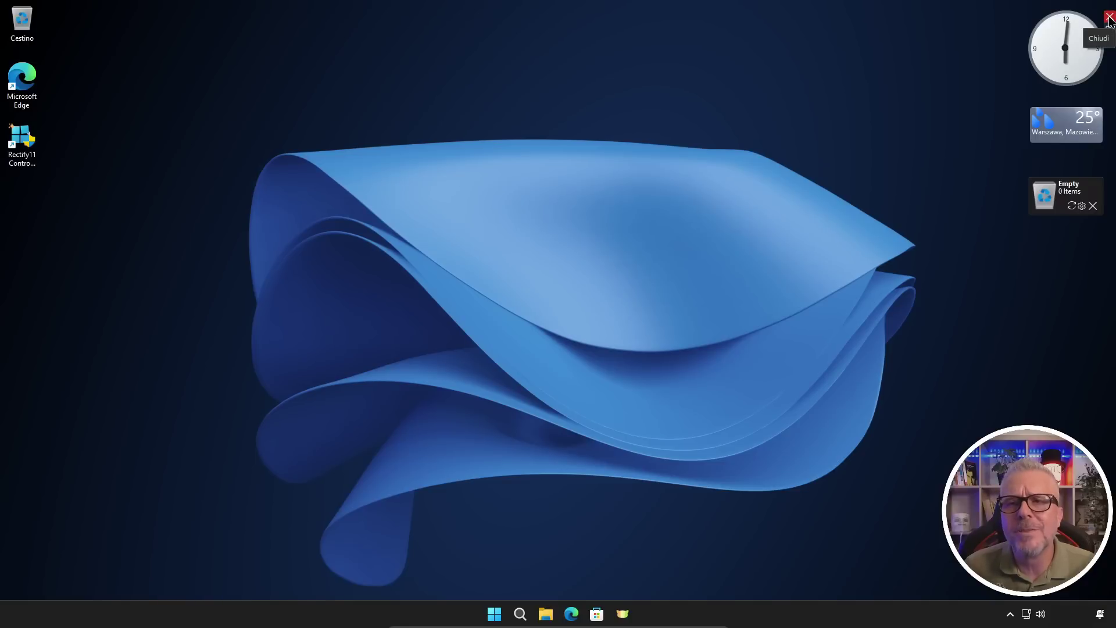
pyautogui.click(1109, 18)
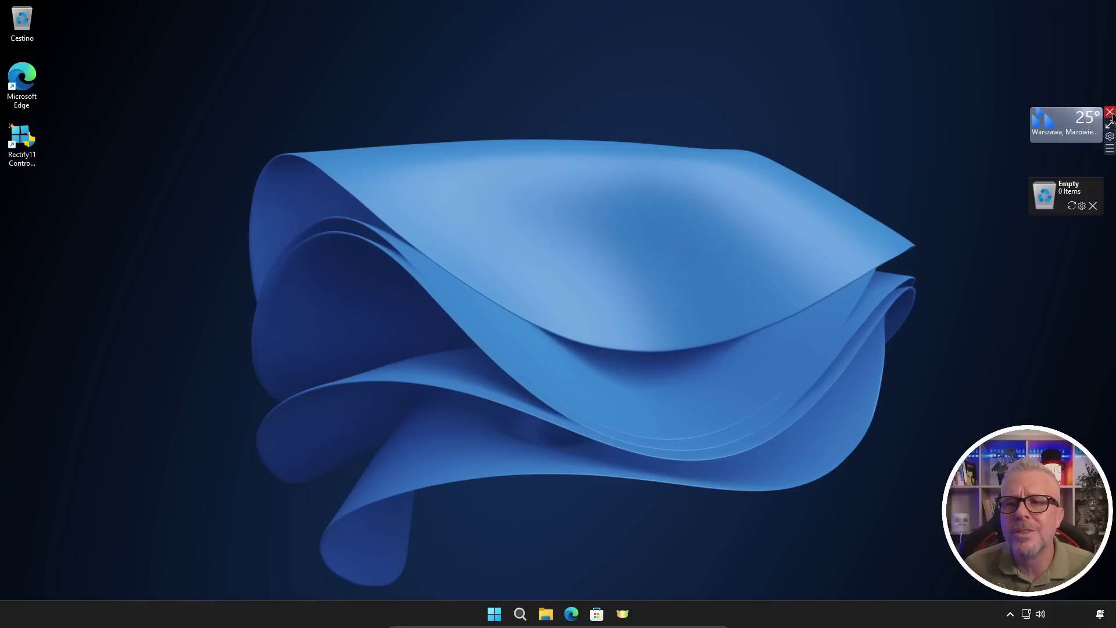
pyautogui.click(1109, 112)
pyautogui.click(1109, 183)
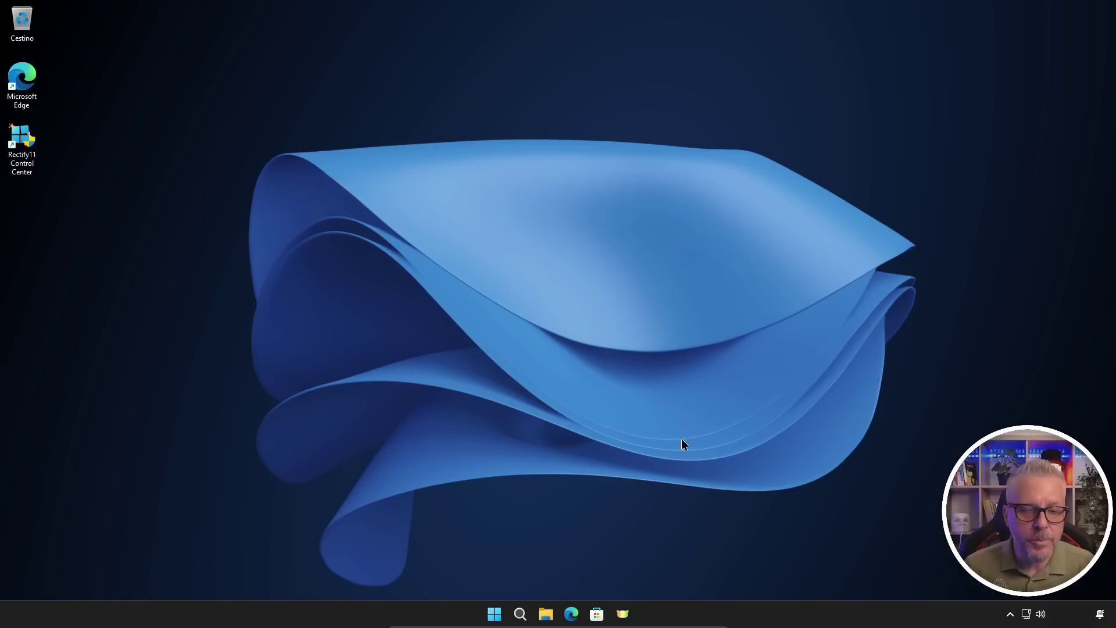
# Step: Run winver and move the Windows version information window to the middle of the desktop
pyautogui.click(494, 614)
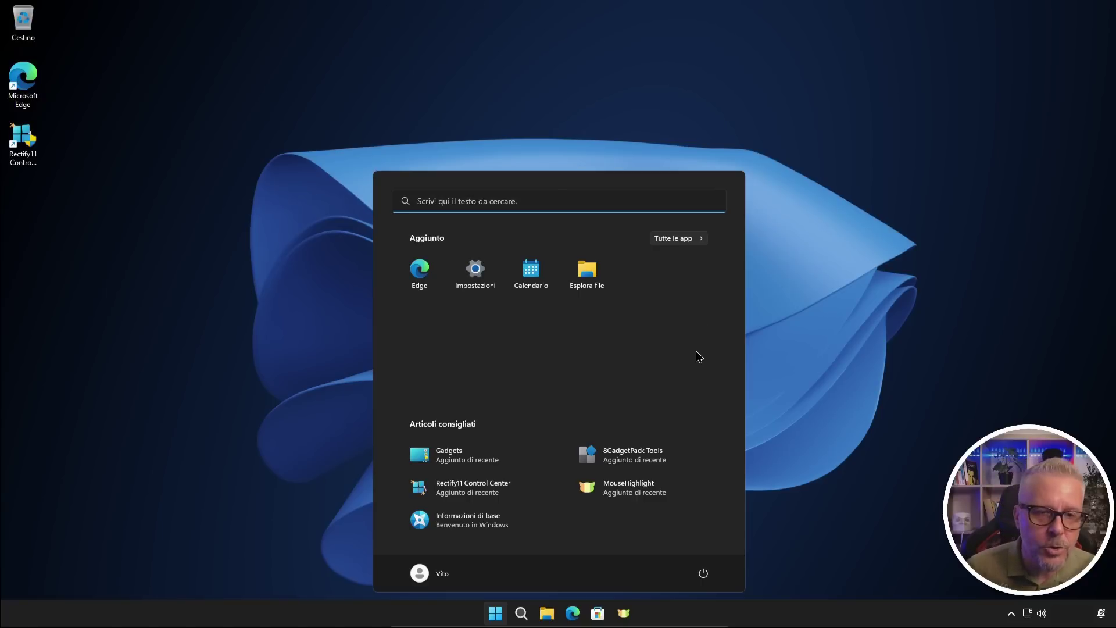
pyautogui.click(585, 201)
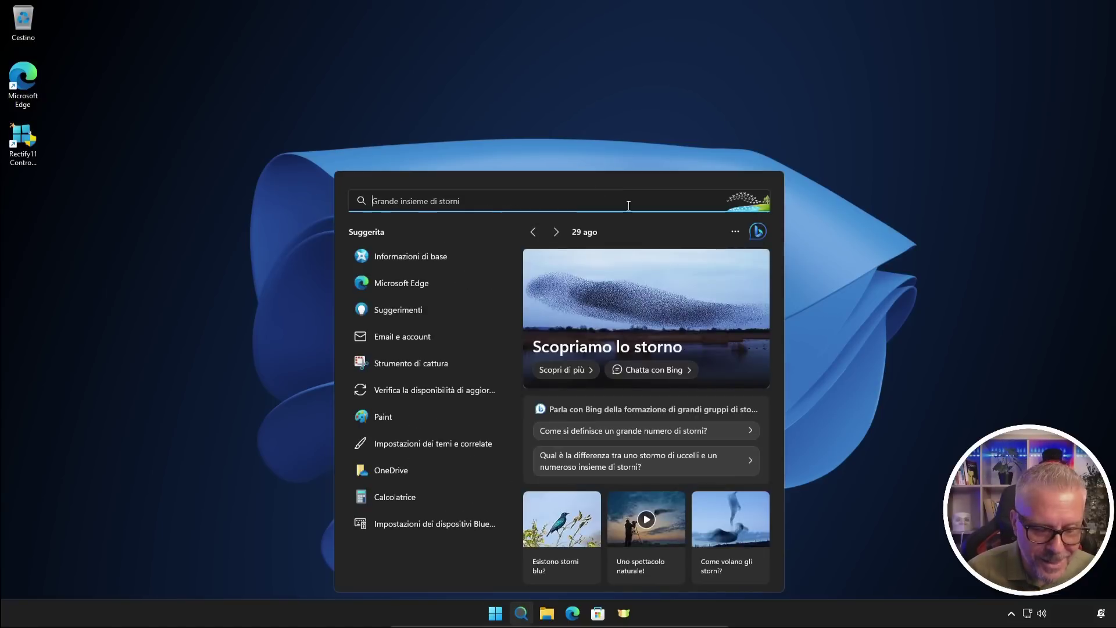
pyautogui.write('winver')
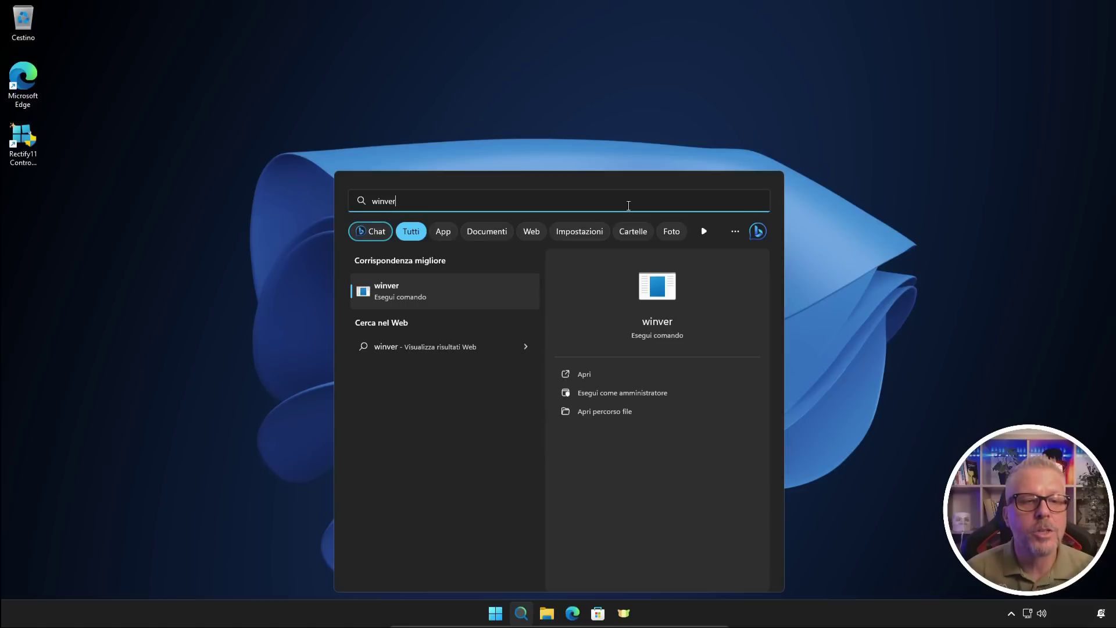
pyautogui.press('Return')
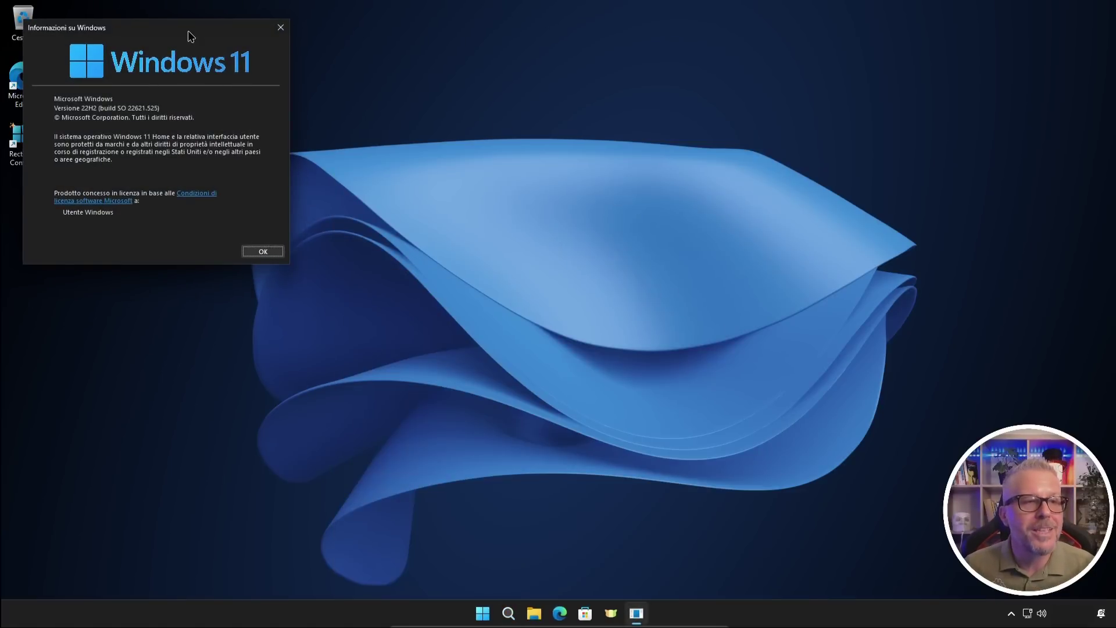
pyautogui.moveTo(187, 31); pyautogui.dragTo(551, 145)
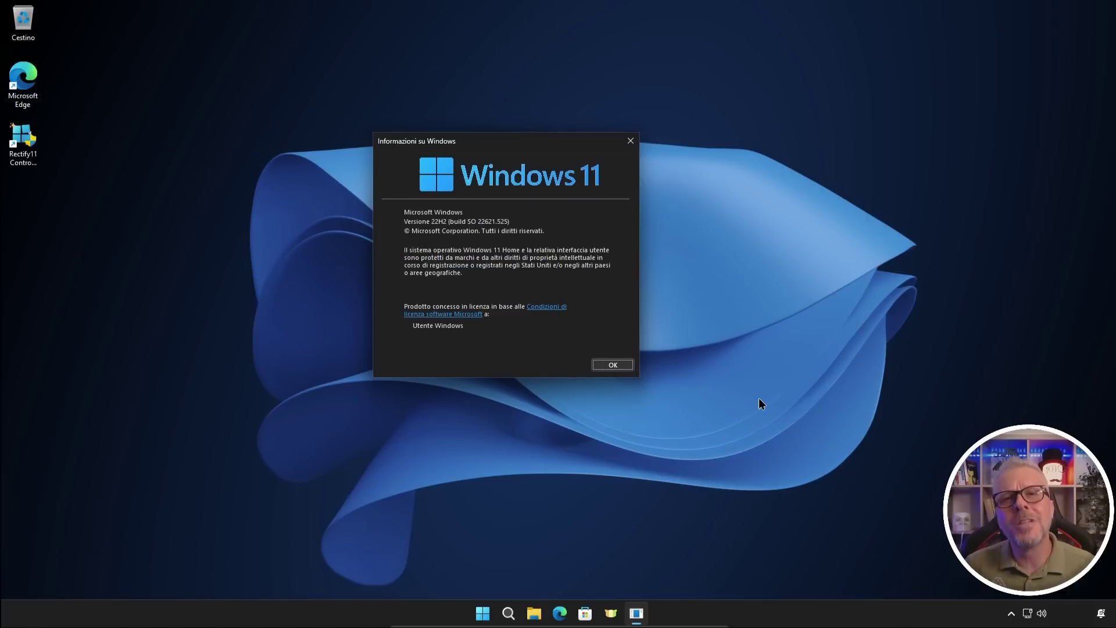